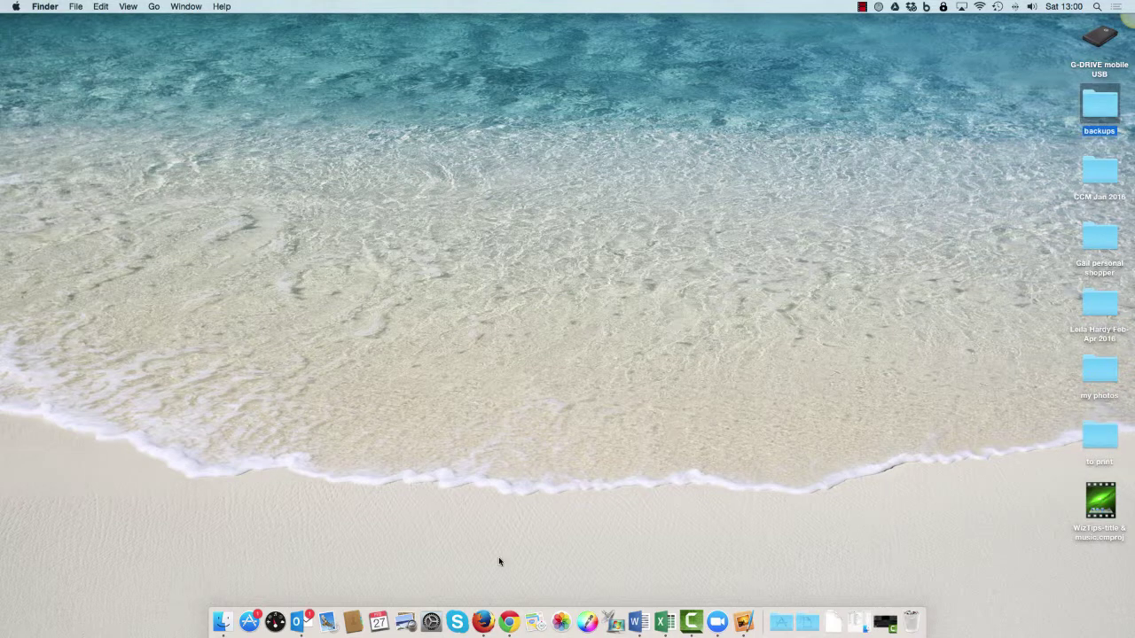
Switch to Firefox and open the Add-ons for Firefox site through a Google search for "firefox addons".
click(483, 623)
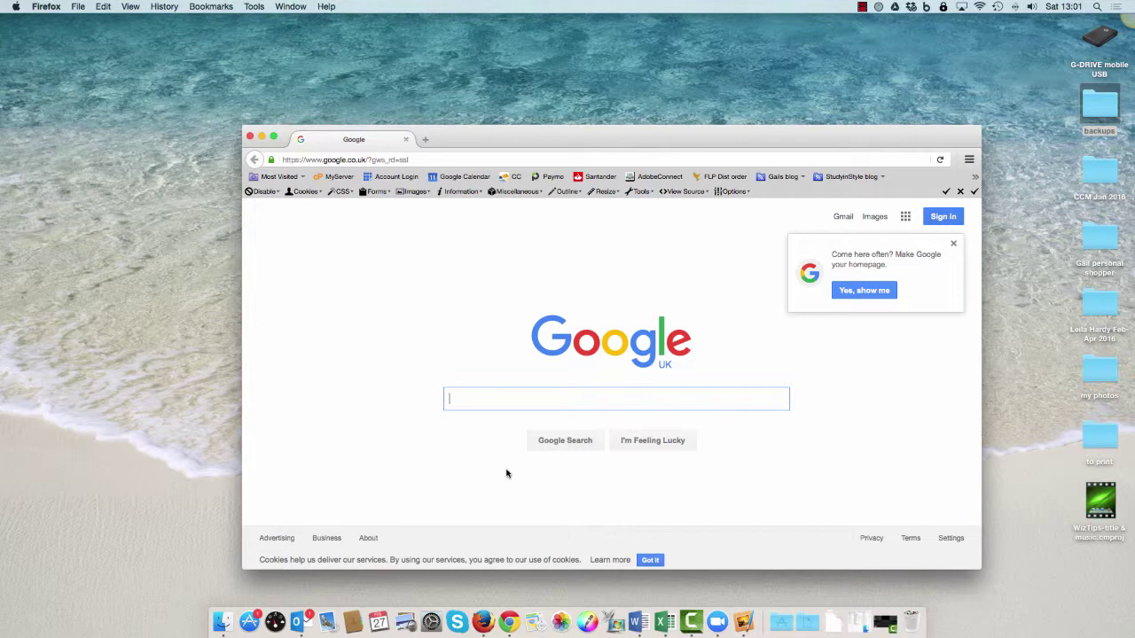
text(firefox)
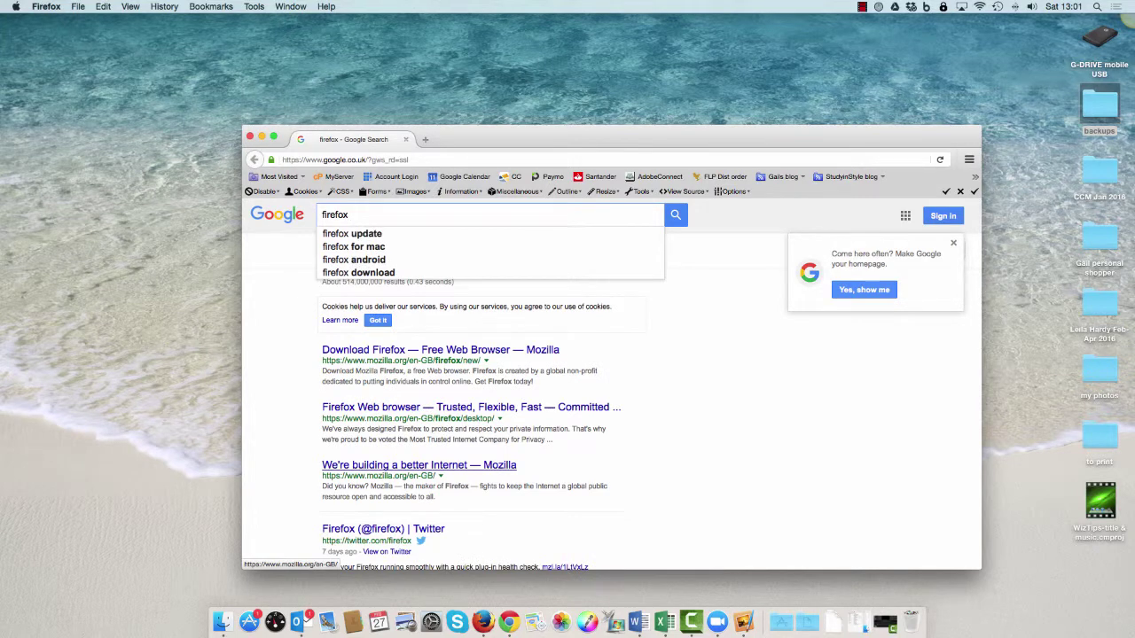
text( plu)
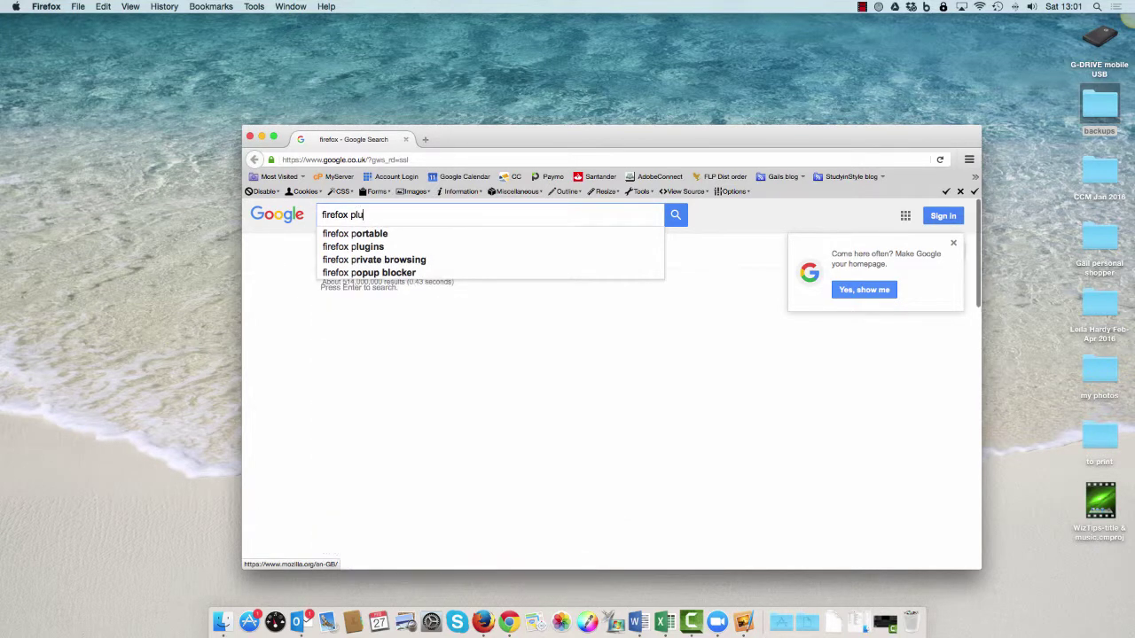
key(BackSpace)
key(BackSpace)
key(BackSpace)
text(addons)
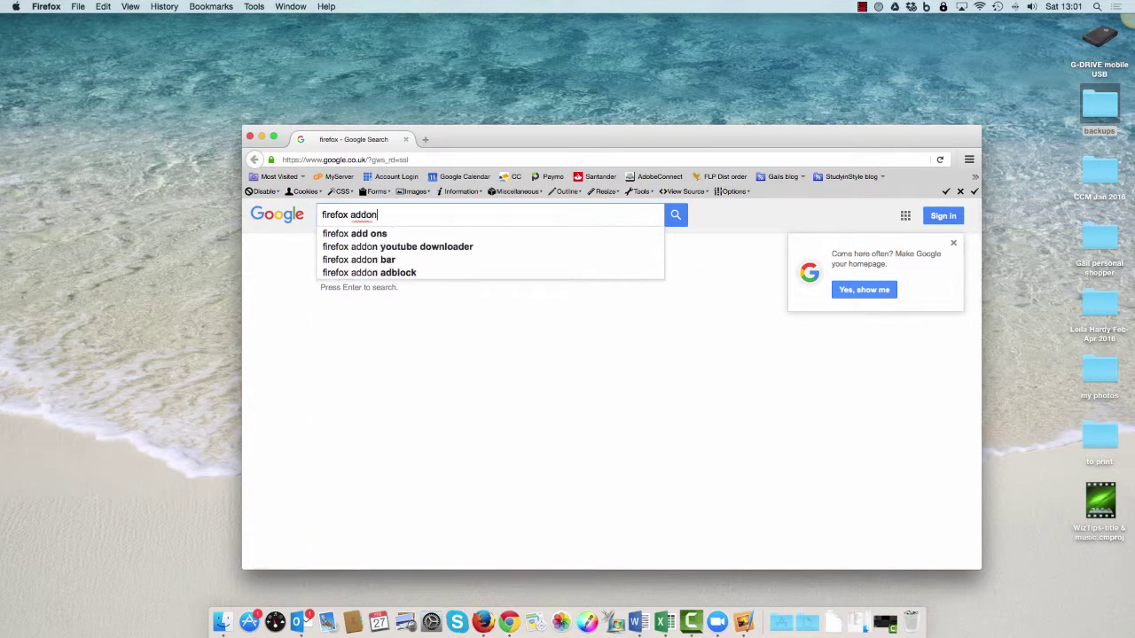
key(Return)
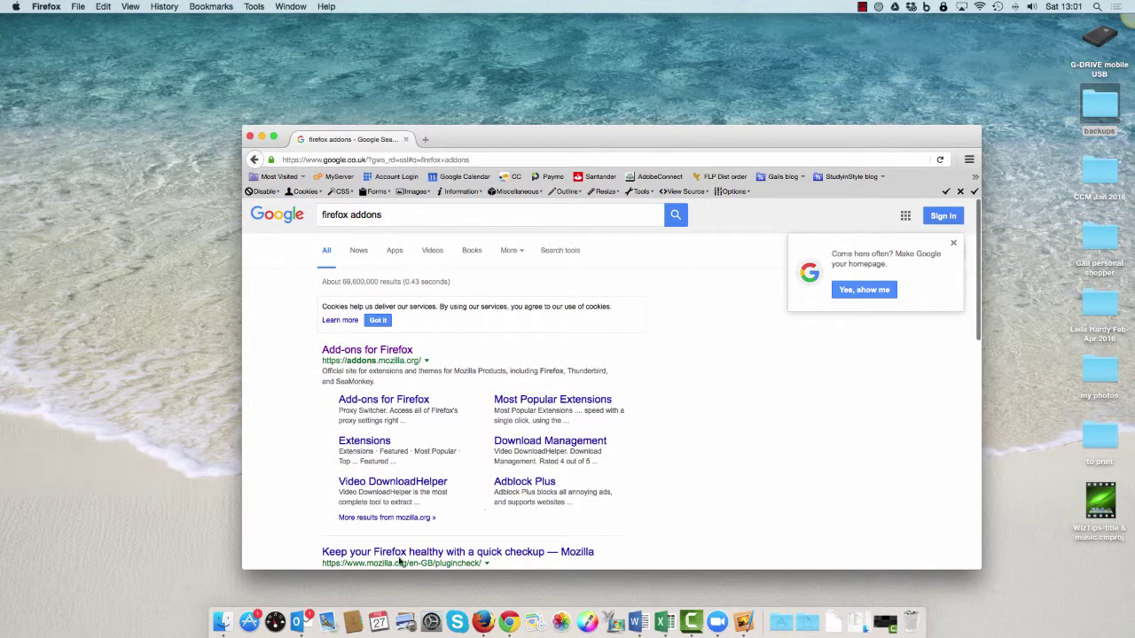
click(383, 351)
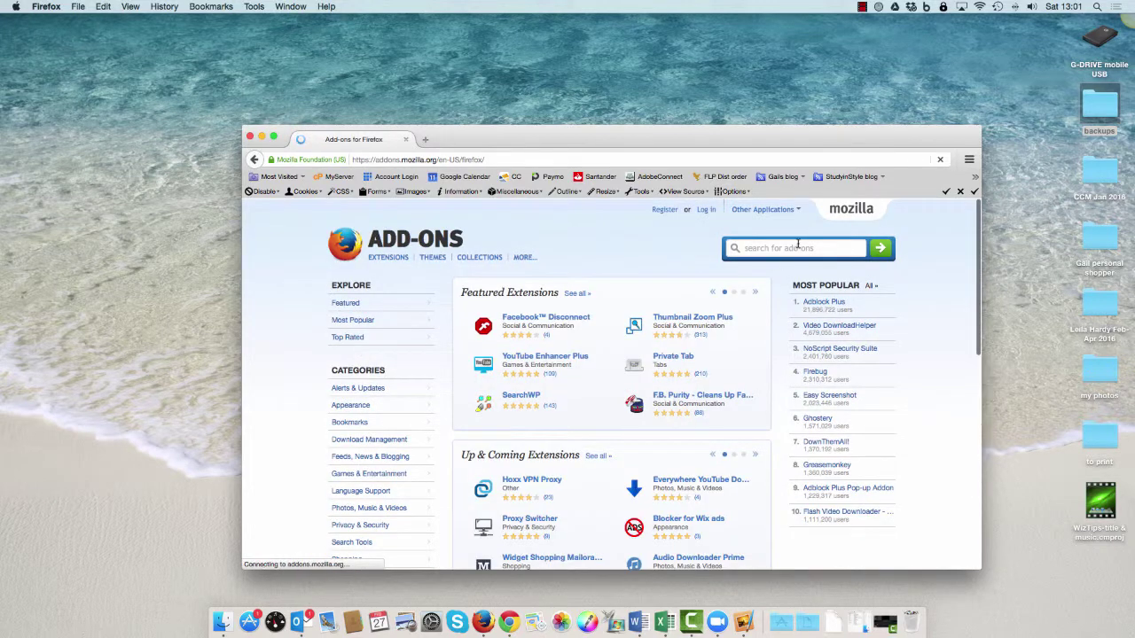
Search the add-ons for "fire ftp" and install the FireFTP extension, restarting the browser to finish the installation.
click(799, 244)
text(fire ftp)
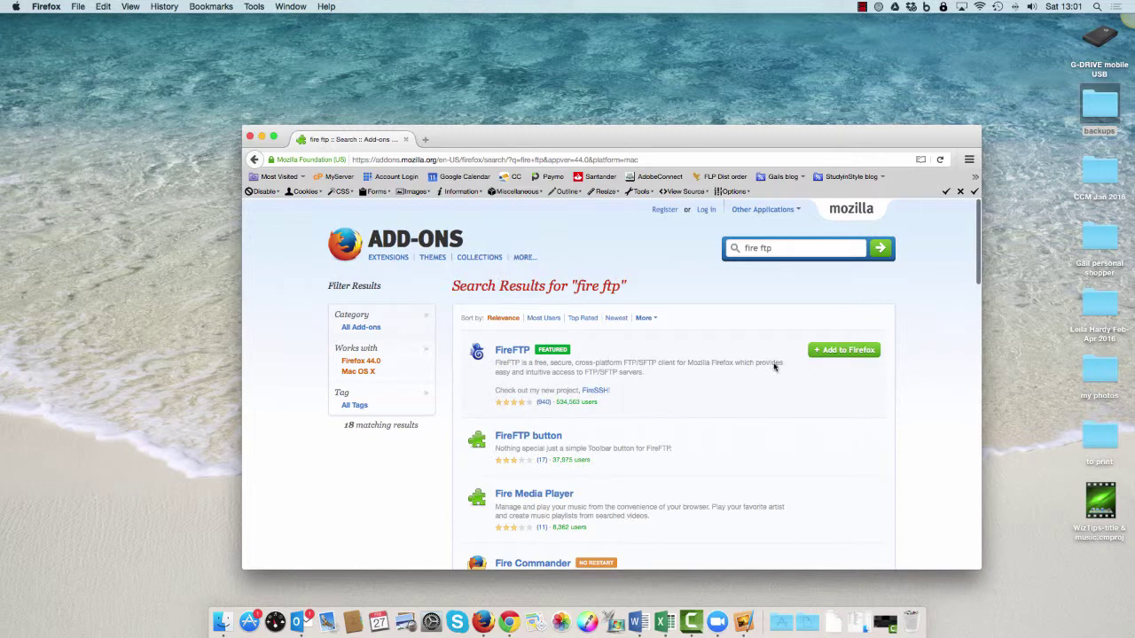
click(845, 351)
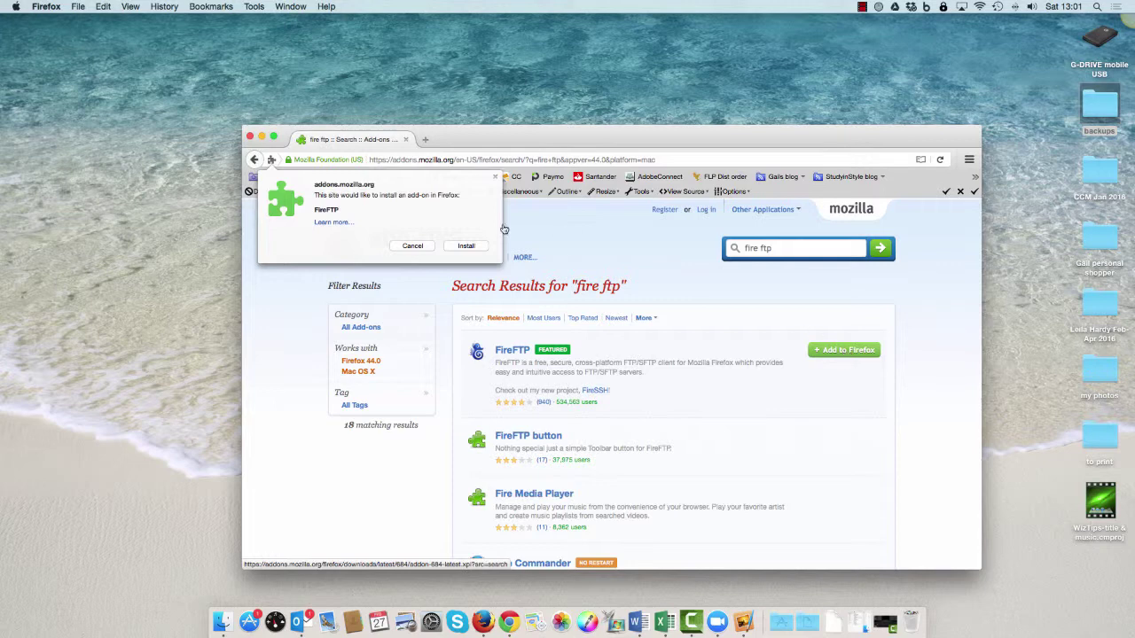
click(466, 247)
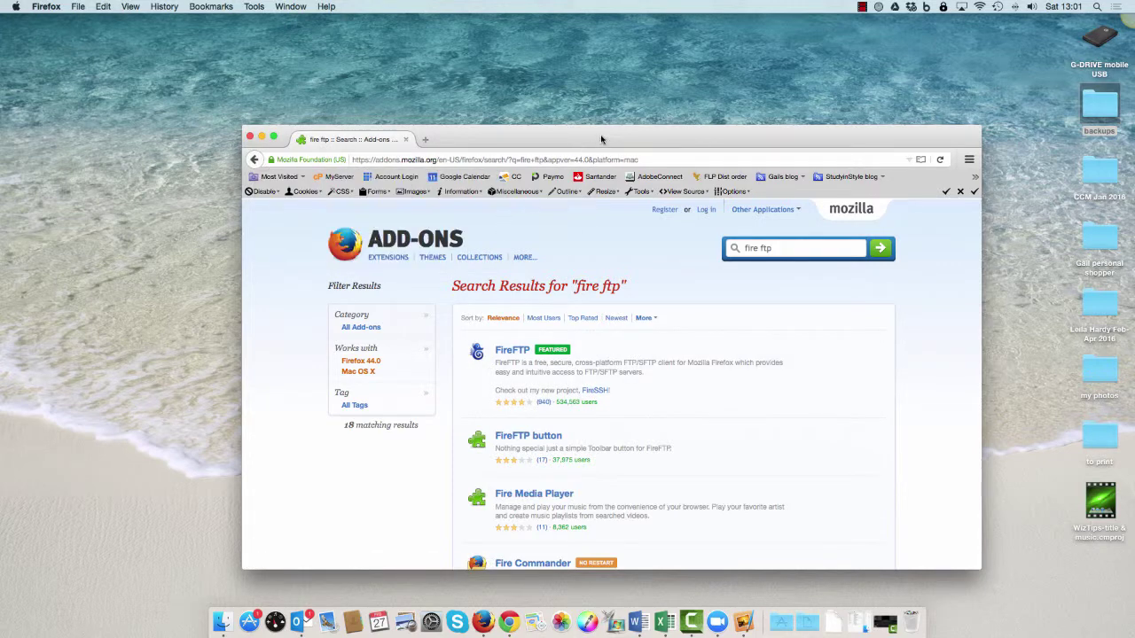
drag(601, 139, 603, 101)
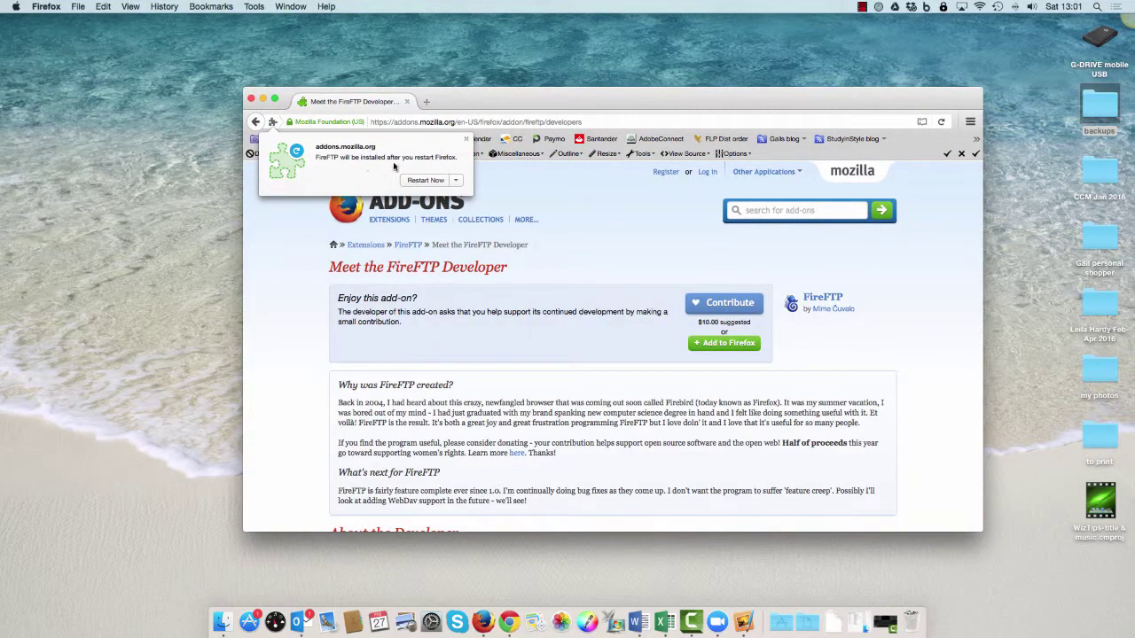
click(426, 181)
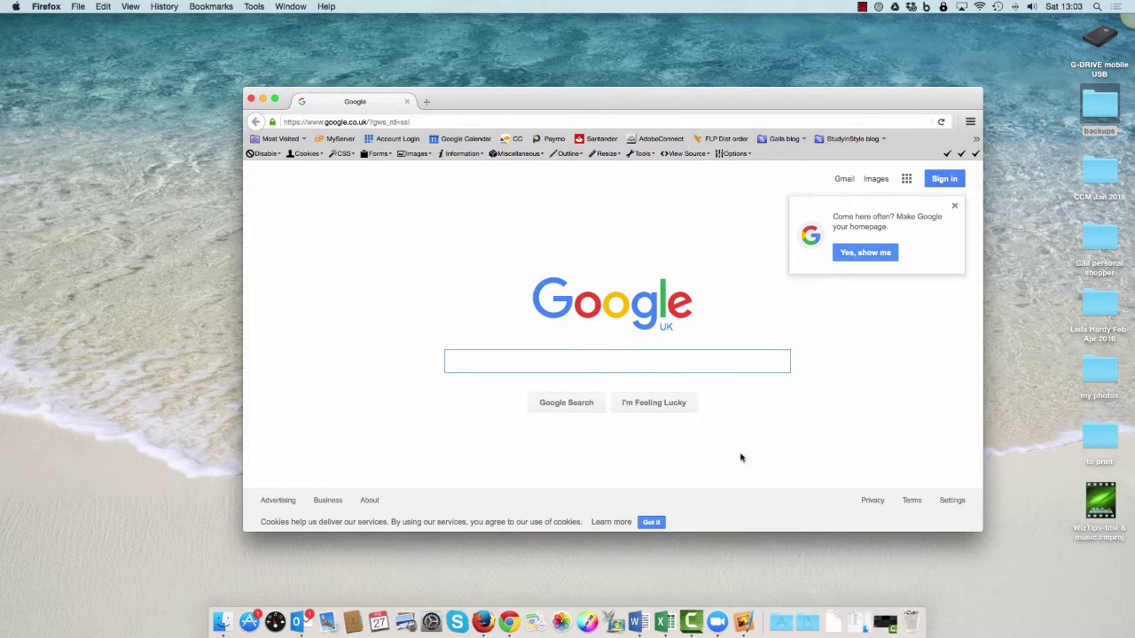
Launch FireFTP from the browser's web developer tools.
click(251, 7)
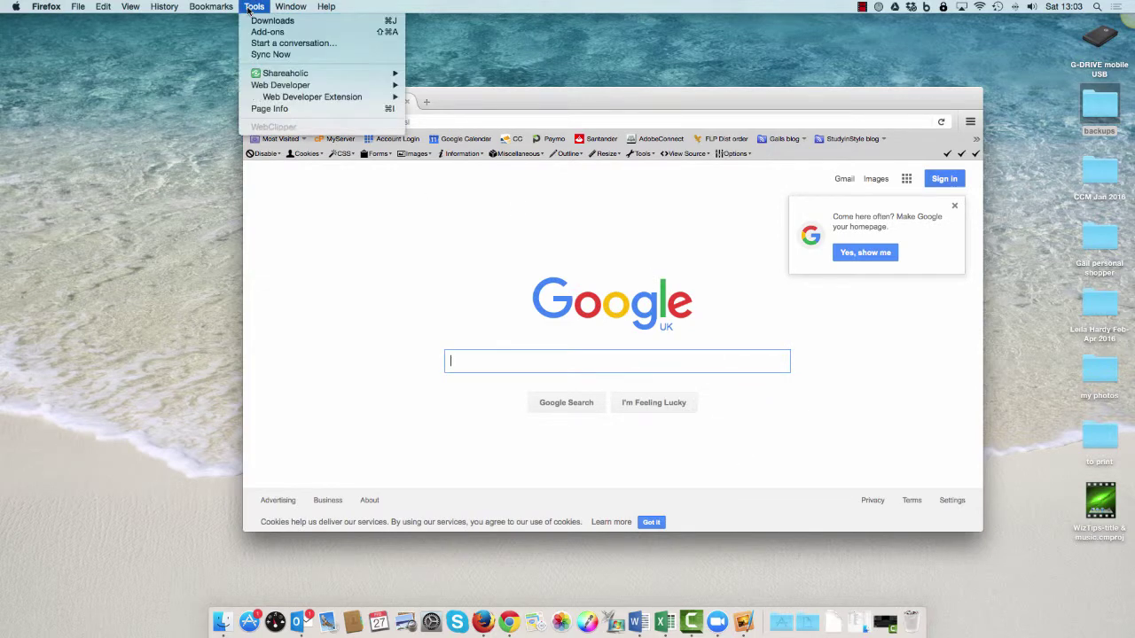
mouse_move(268, 88)
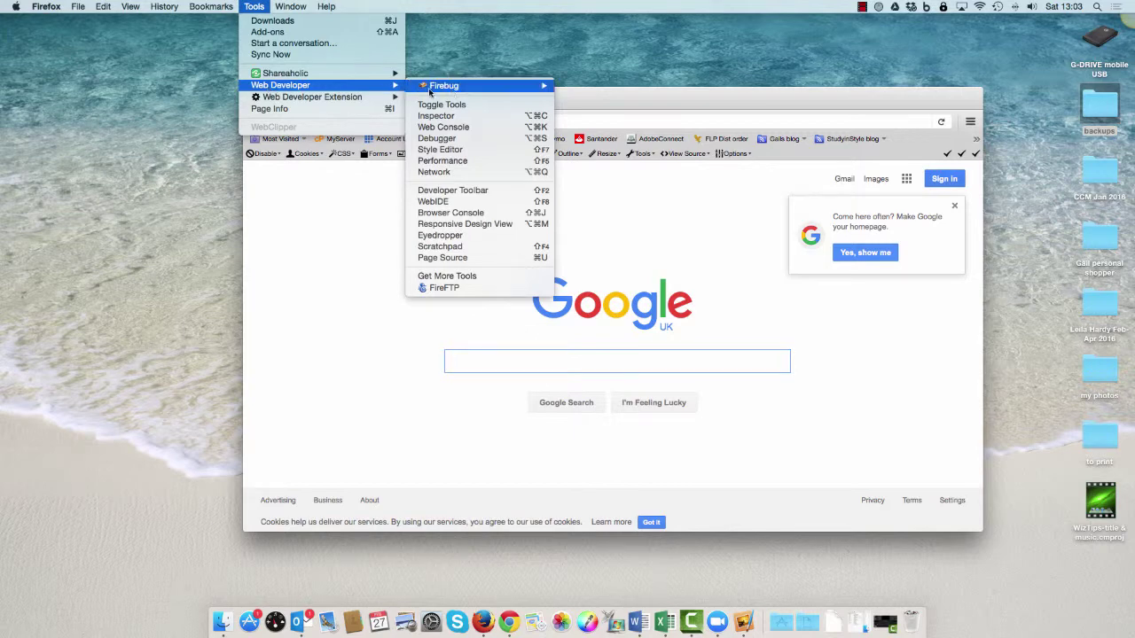
click(439, 288)
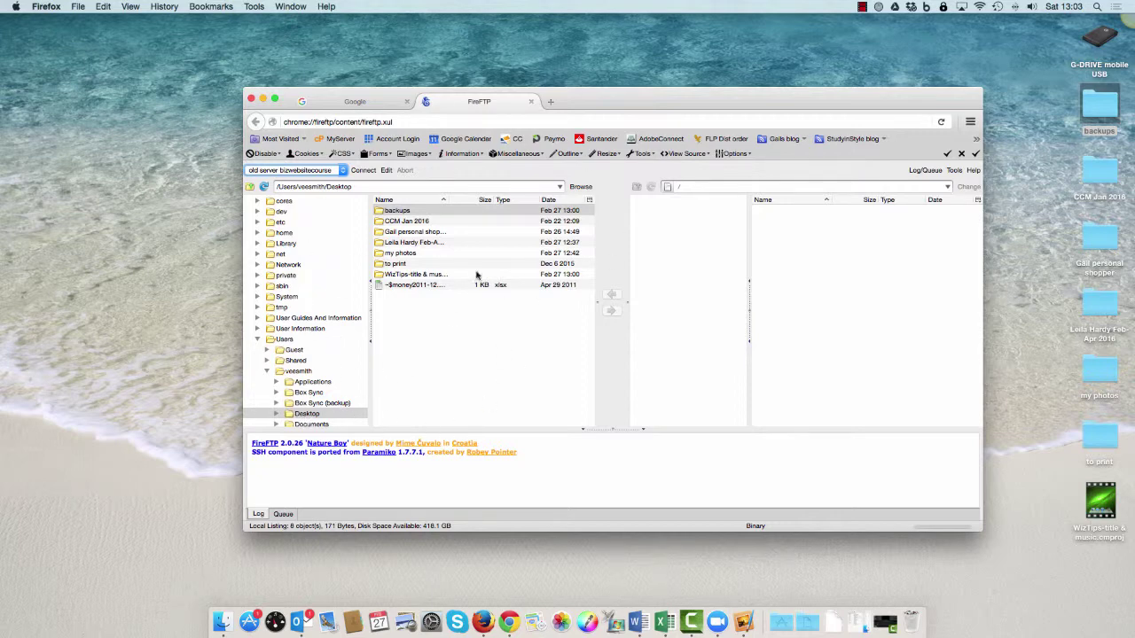
Browse the local files in FireFTP to the Desktop and open the backups folder.
click(764, 353)
scroll(314, 403, down, 2)
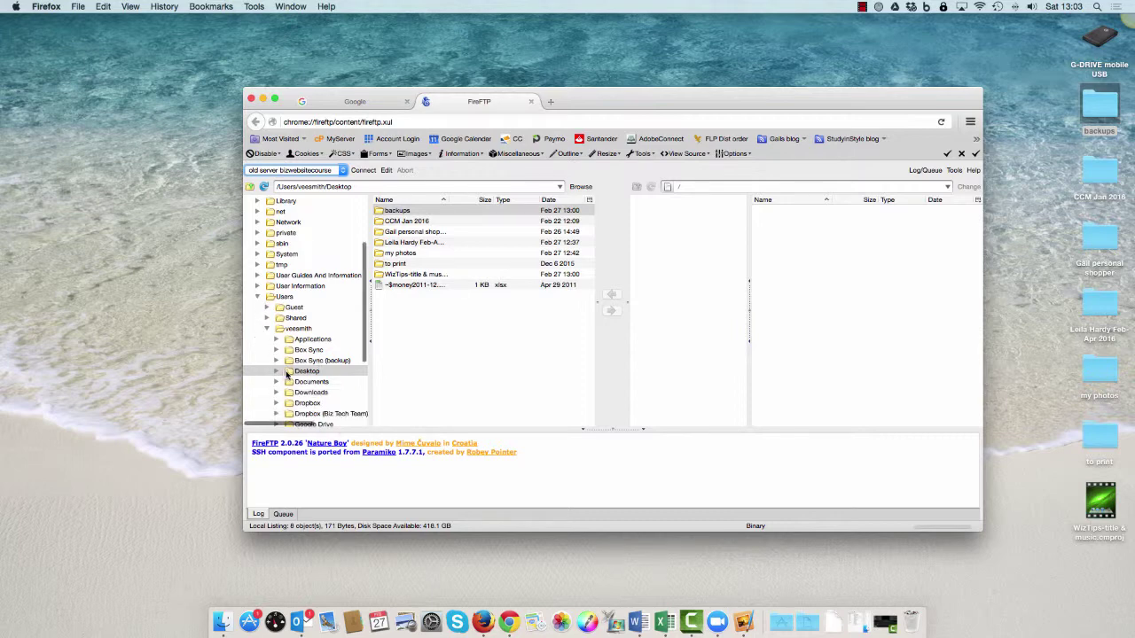
click(286, 373)
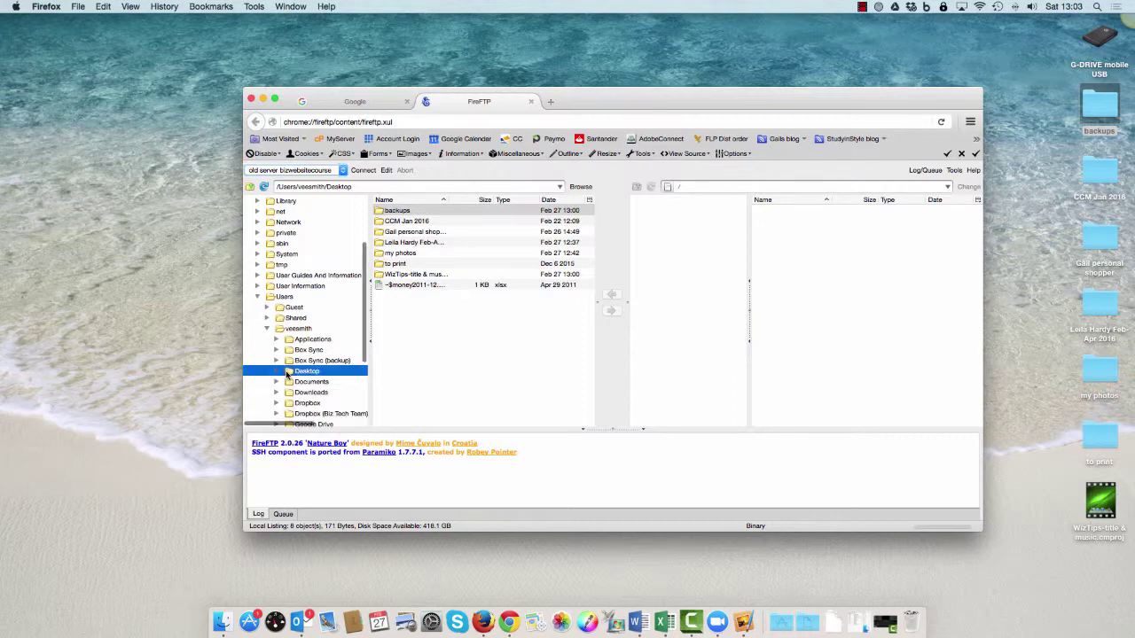
double_click(381, 211)
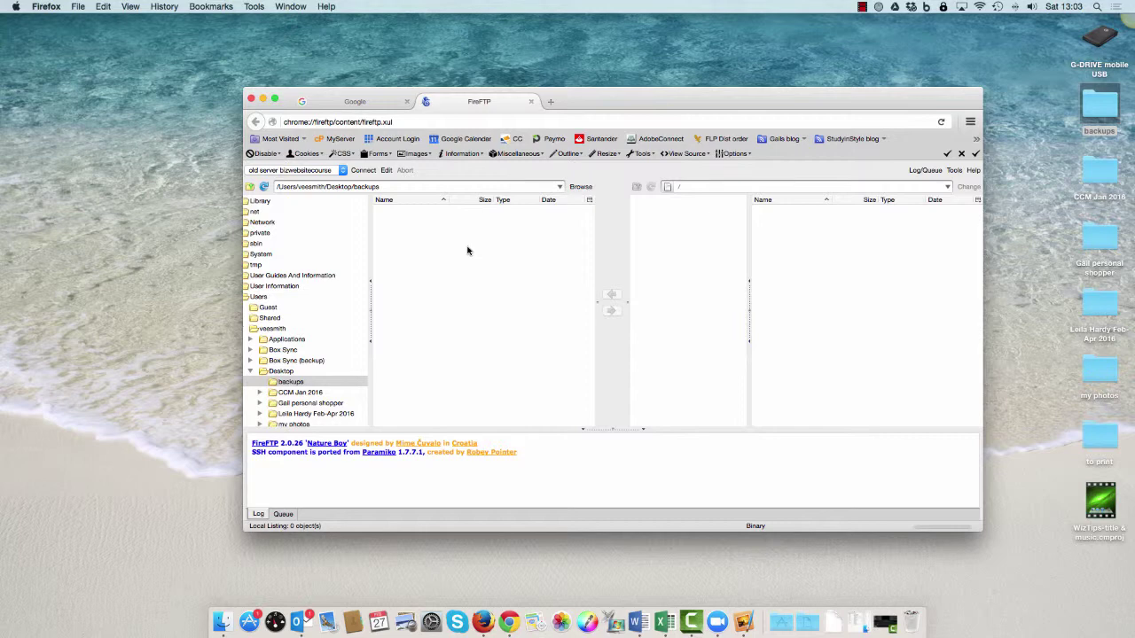
click(727, 277)
Minimize the FireFTP window, switch to Chrome and open the bizwebsitecourse.com management page in the control.gridhost.co.uk members area.
click(264, 102)
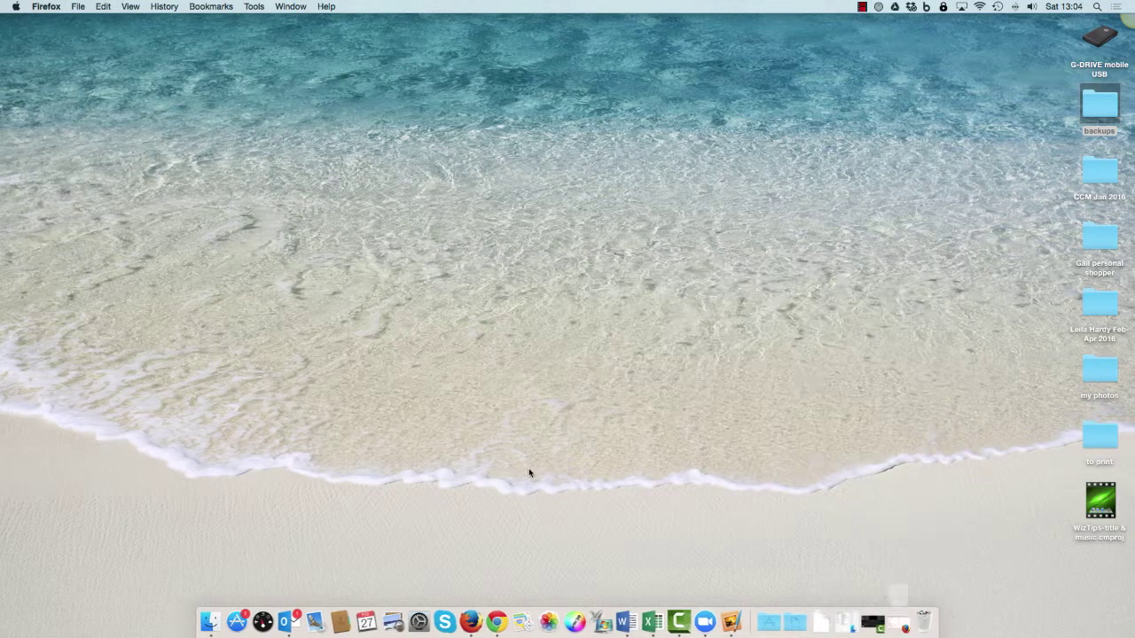
click(497, 623)
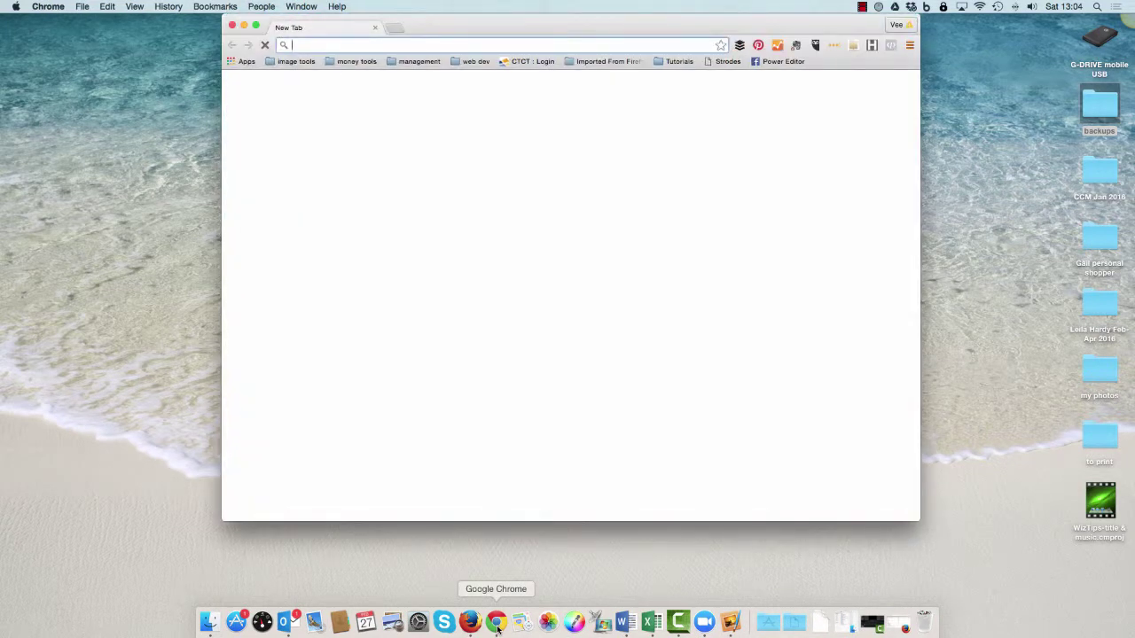
text(grid)
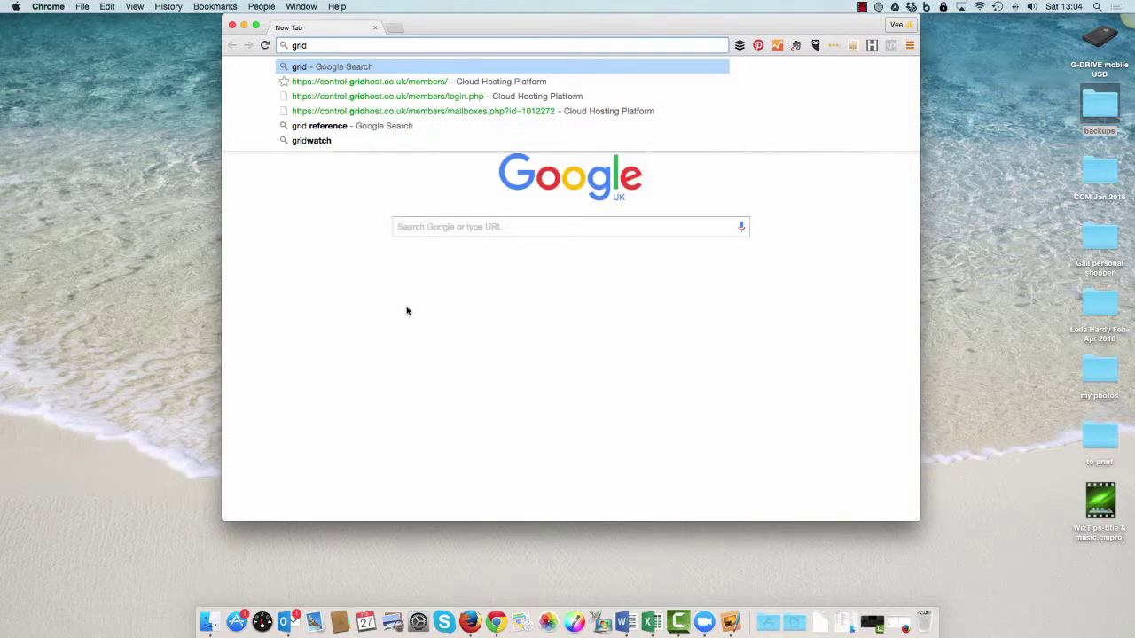
click(369, 80)
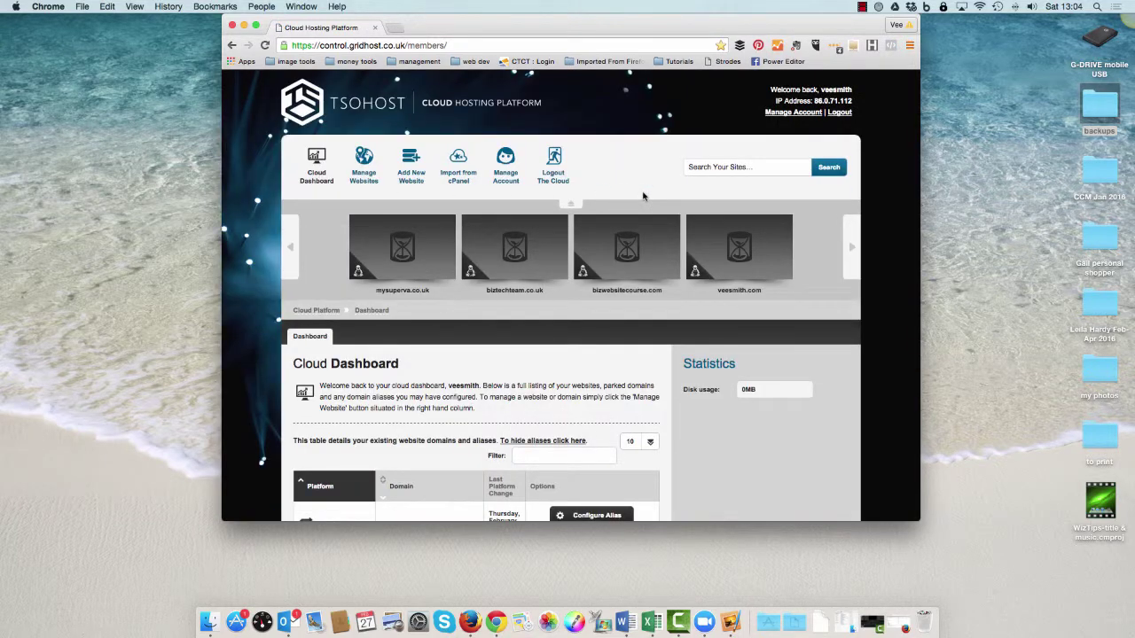
mouse_move(627, 253)
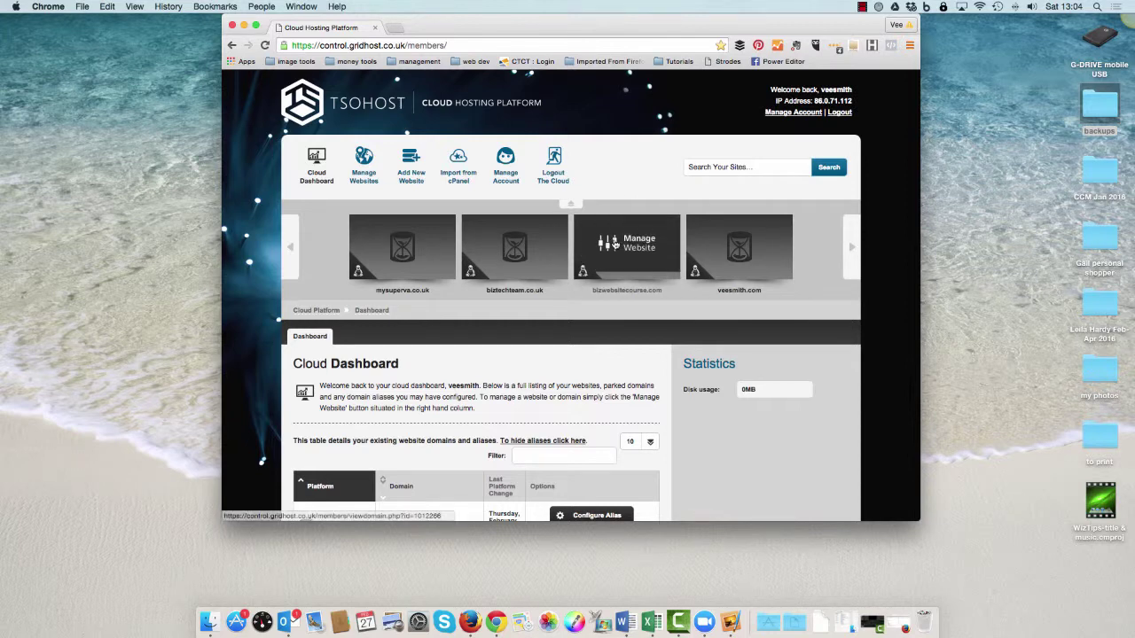
click(629, 254)
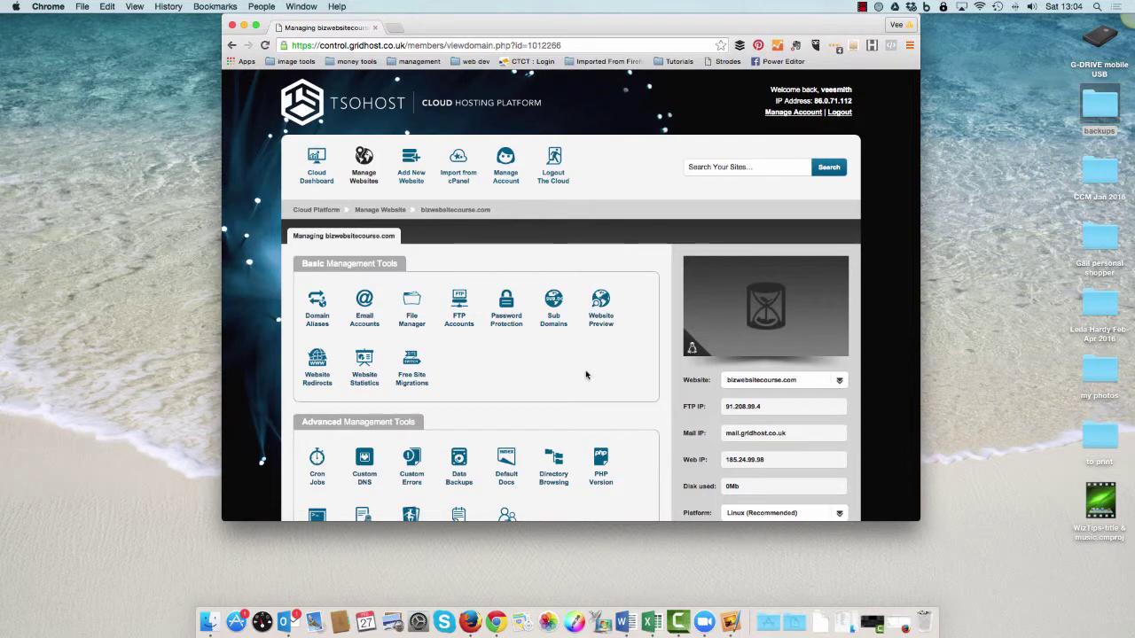
Look through the management tools for bizwebsitecourse.com and open its FTP Accounts page.
scroll(585, 374, down, 5)
scroll(585, 374, down, 3)
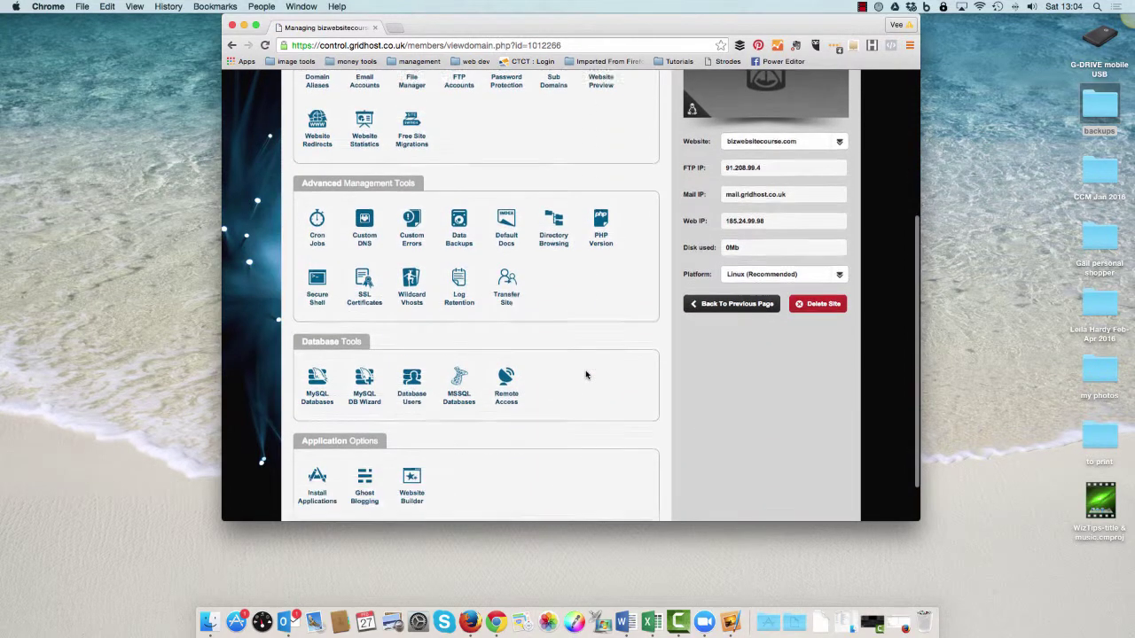
scroll(585, 374, up, 3)
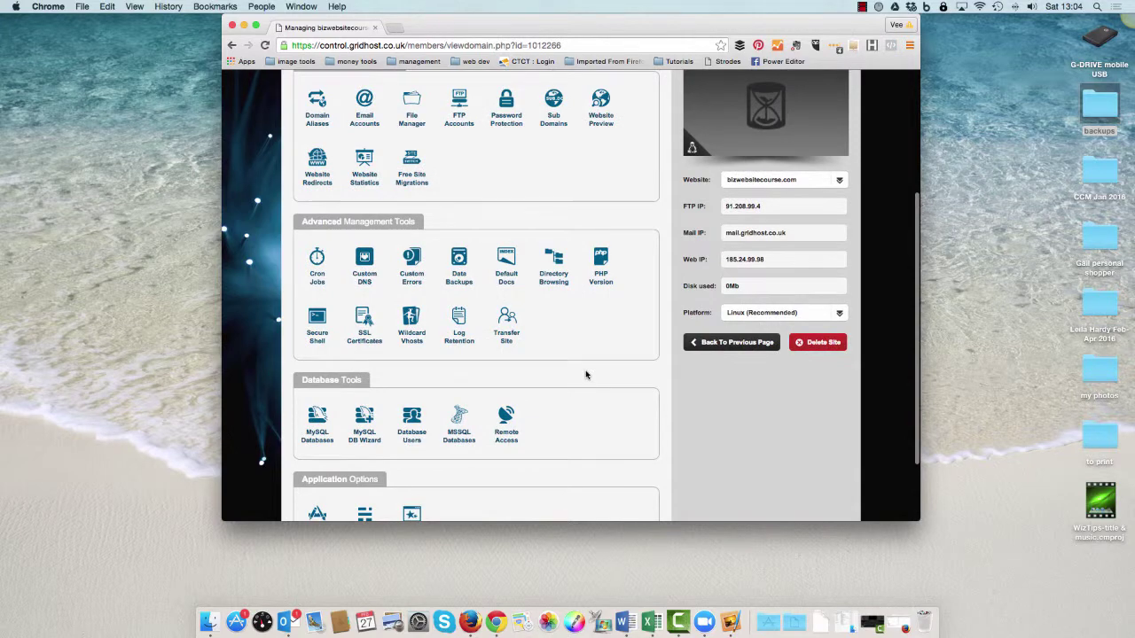
scroll(585, 374, up, 1)
scroll(585, 374, down, 3)
scroll(585, 374, up, 4)
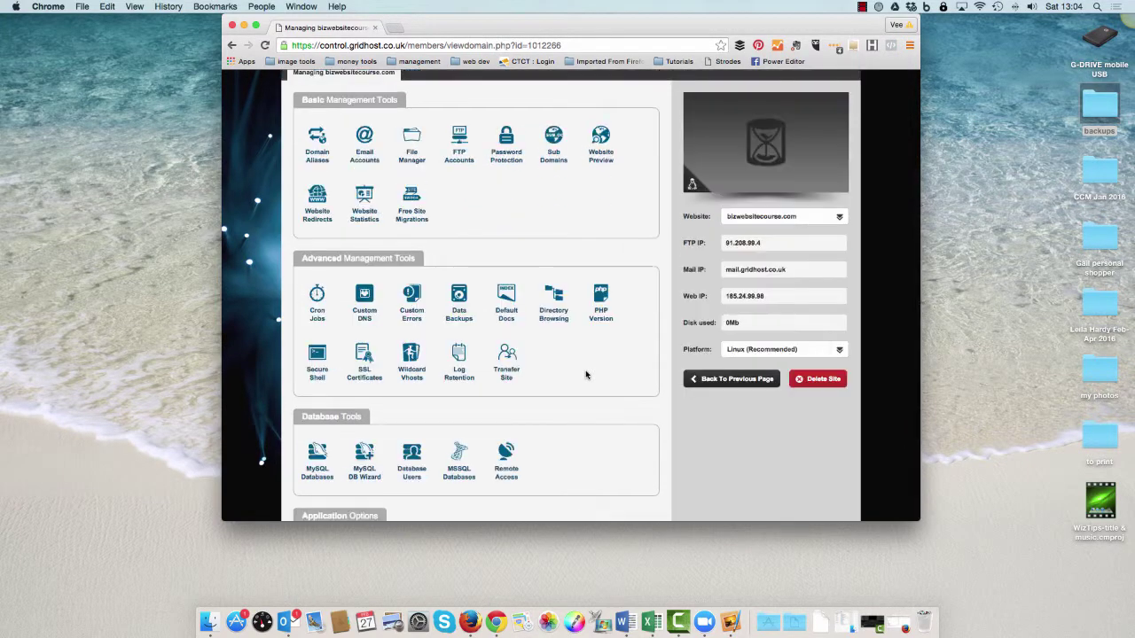
click(458, 137)
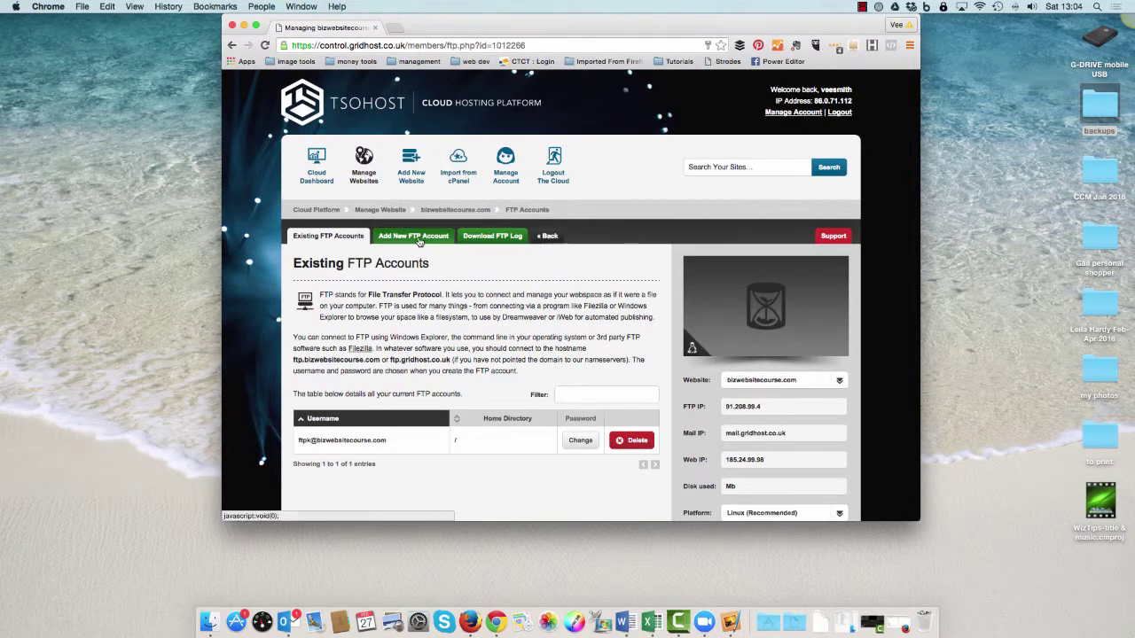
Create a new FTP account for bizwebsitecourse.com, entering a username and the account password with its confirmation, and keep the home directory as /.
click(419, 238)
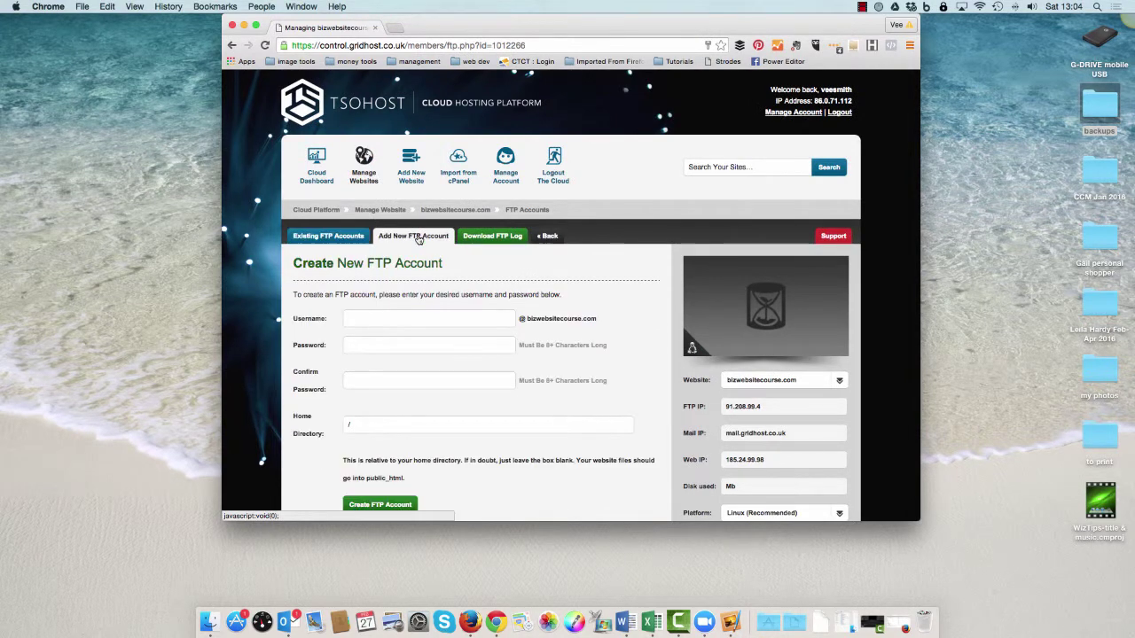
click(382, 317)
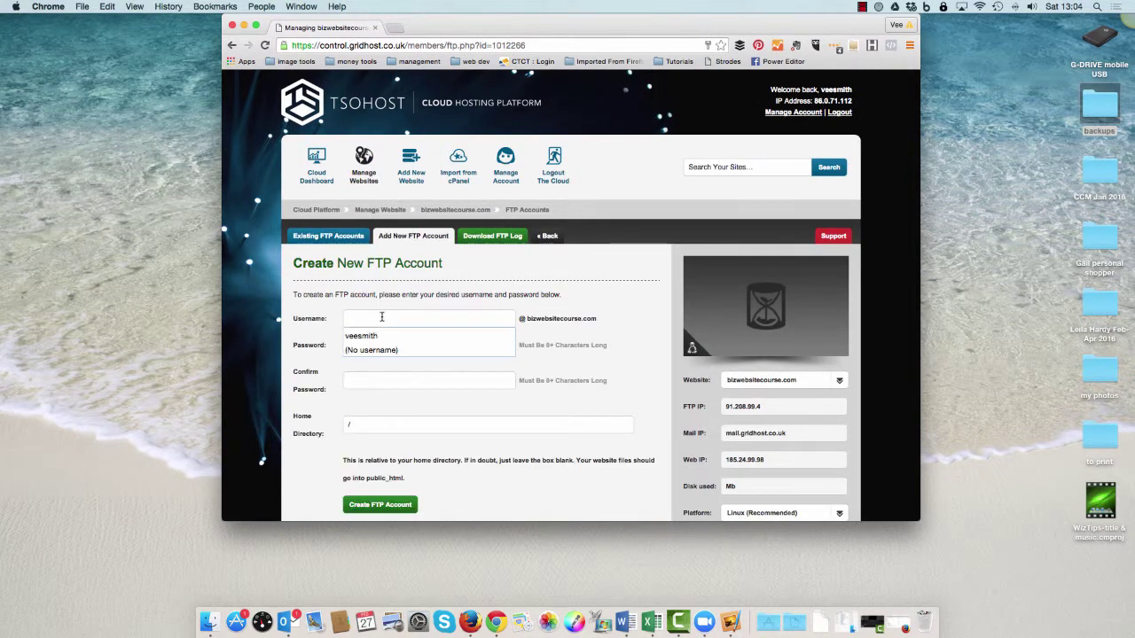
text(vee)
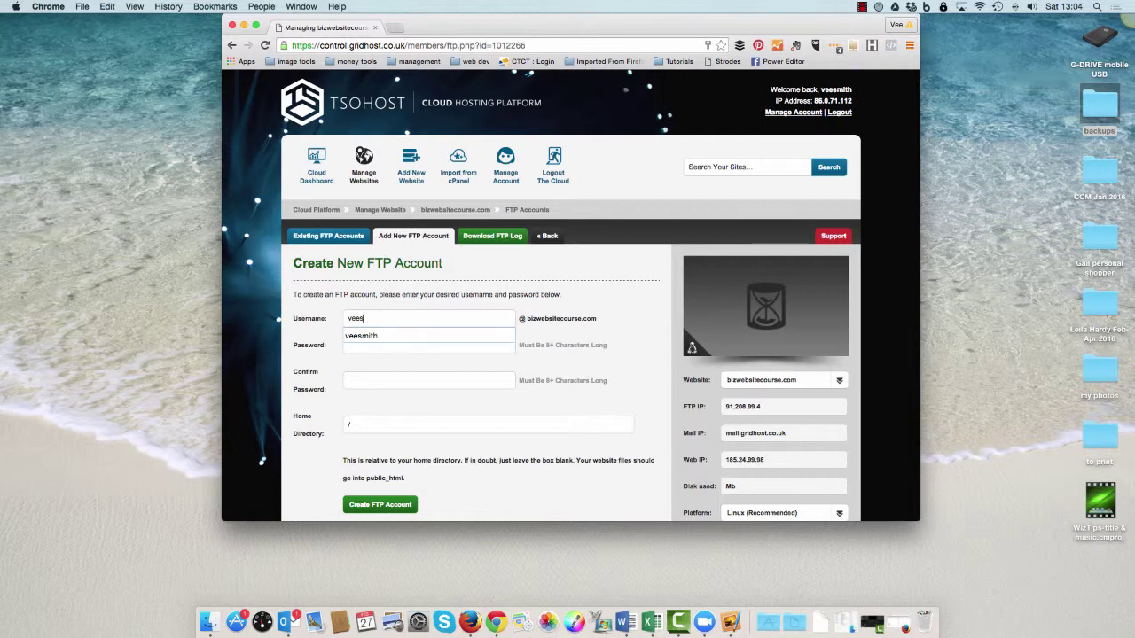
click(431, 348)
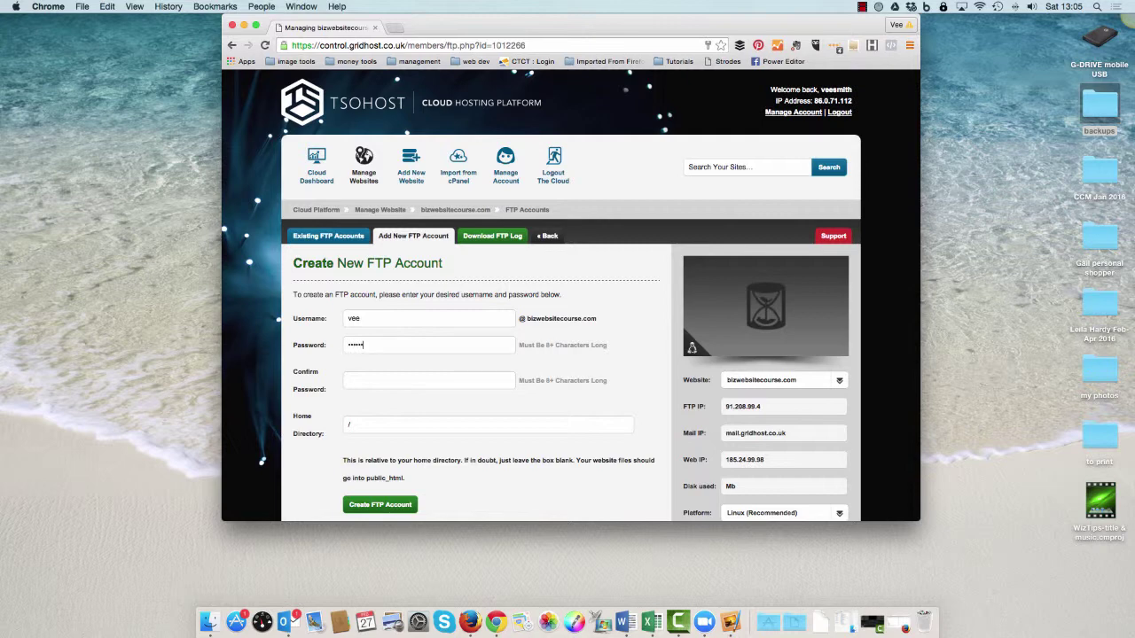
text(********)
key(Tab)
text(*****)
click(383, 504)
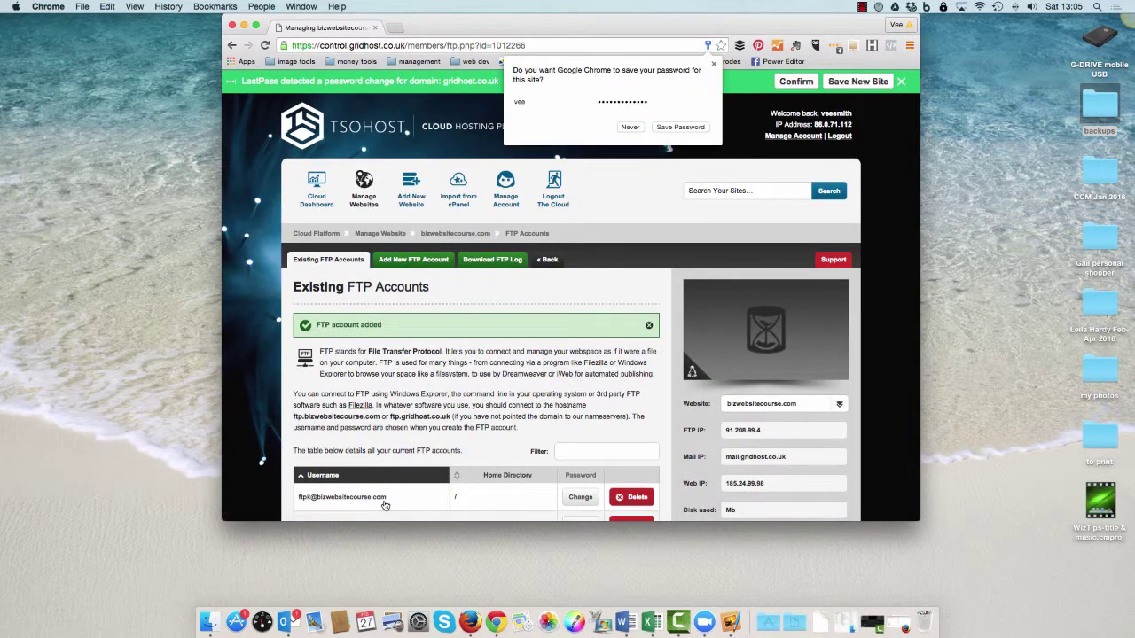
Dismiss Chrome's offer to save the password and switch back to the FireFTP window in Firefox.
scroll(384, 505, down, 3)
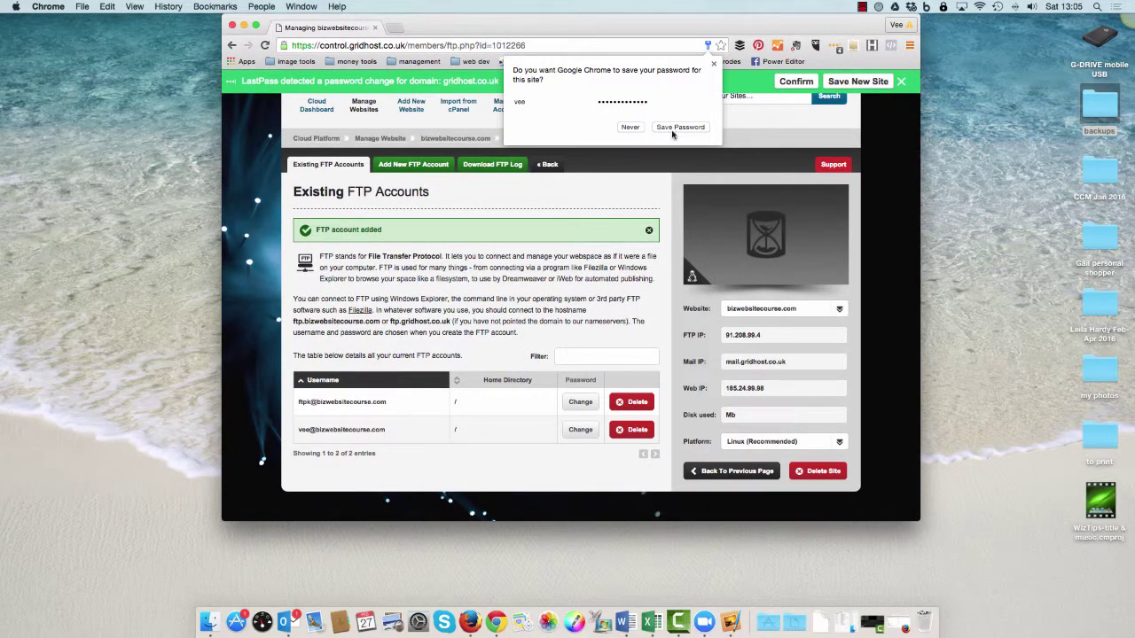
click(713, 65)
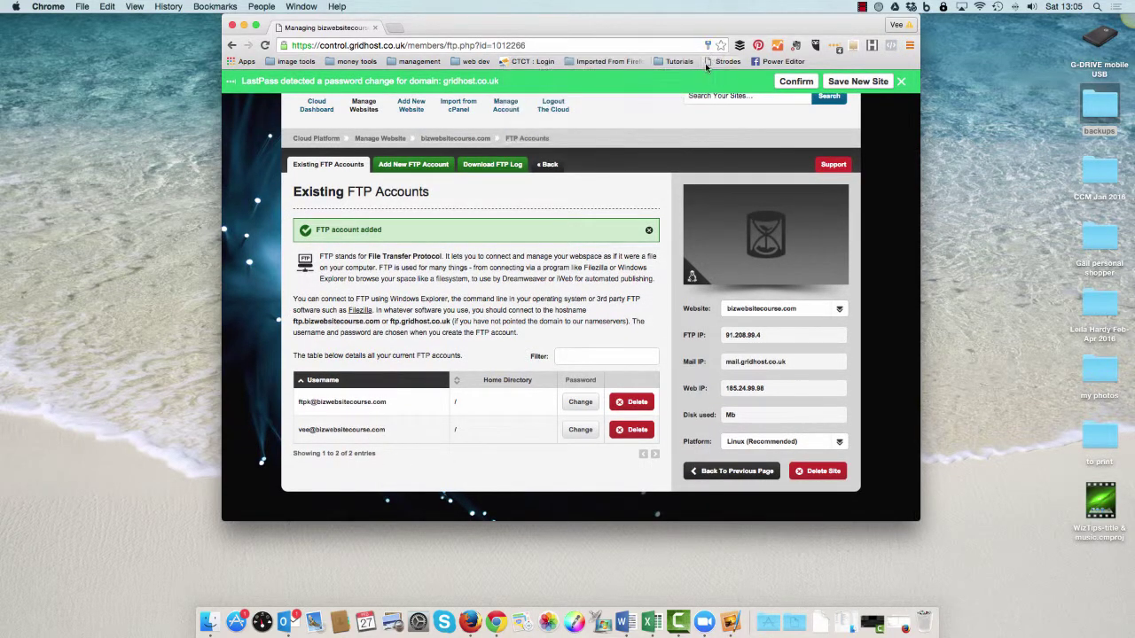
click(468, 623)
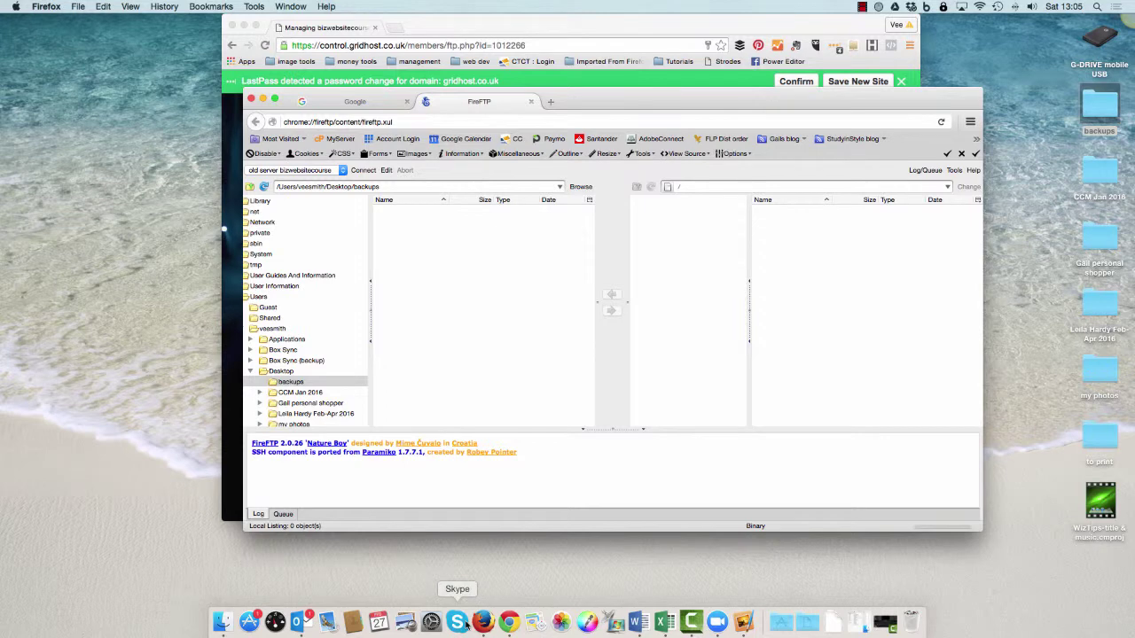
Create a FireFTP account with host ftp.bizwebsitecourse.com, entering the FTP login and the account password.
click(342, 171)
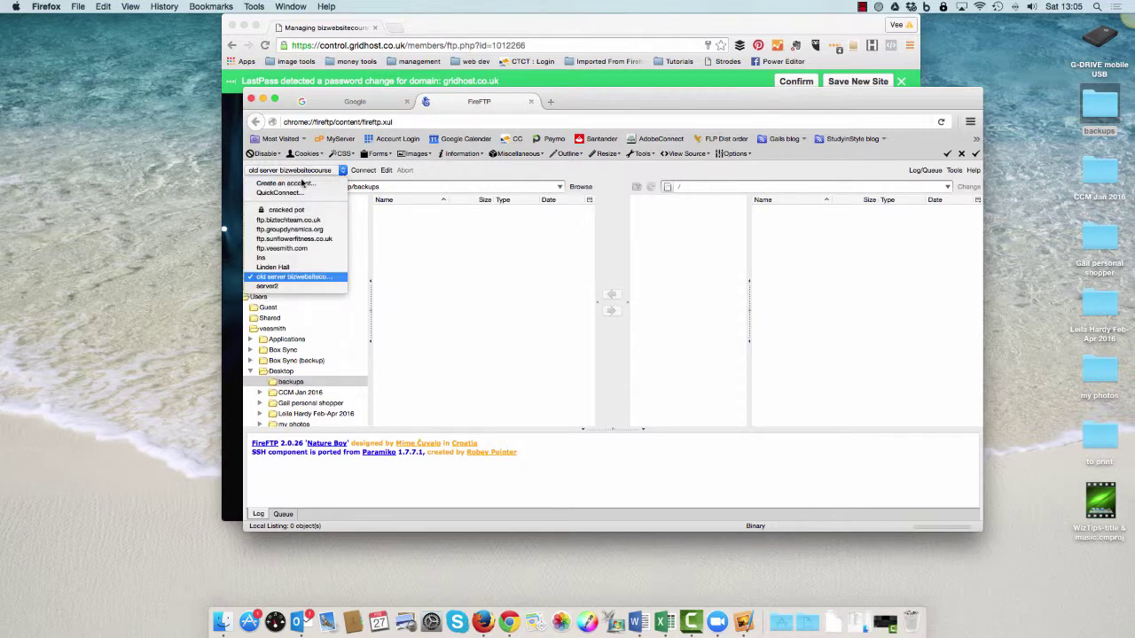
click(298, 184)
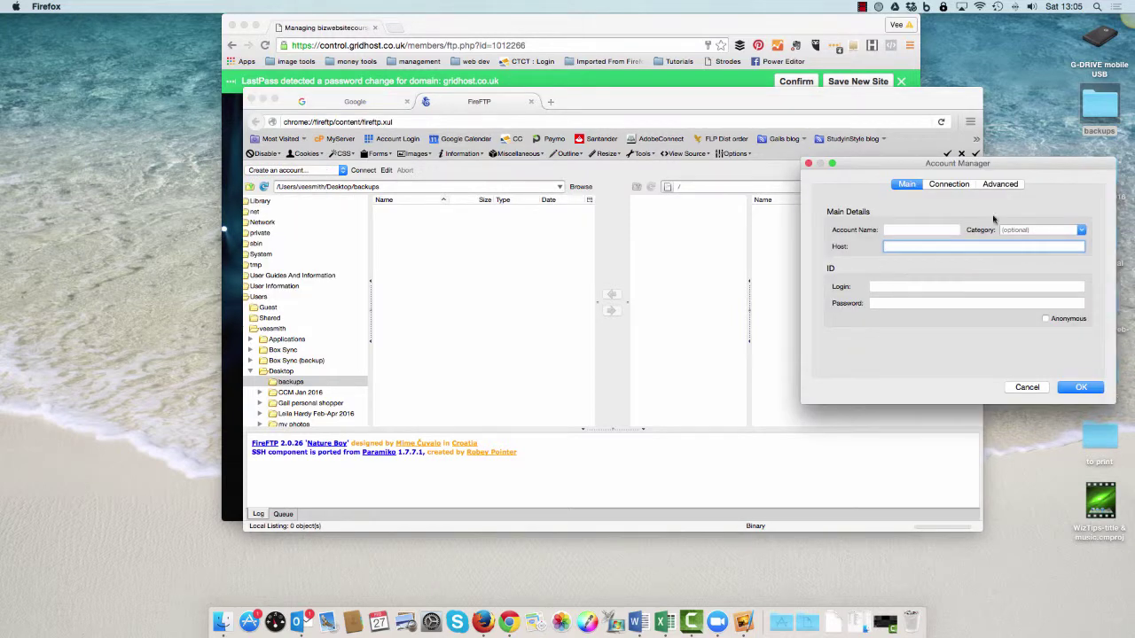
drag(1017, 165, 614, 135)
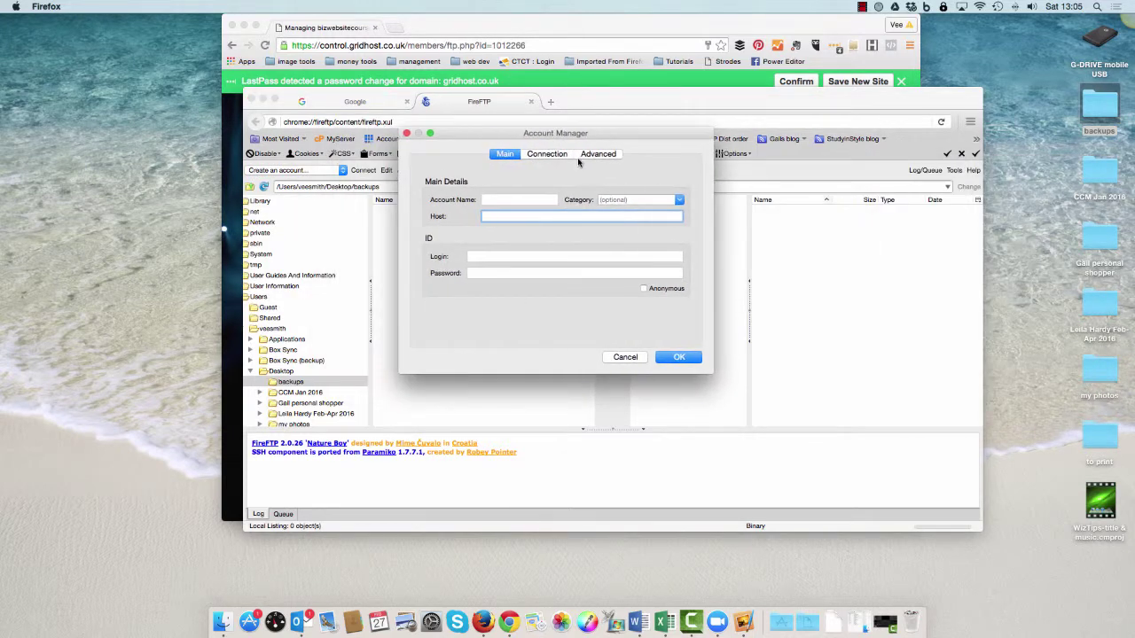
text(ftp.bizwebsitecourse.com)
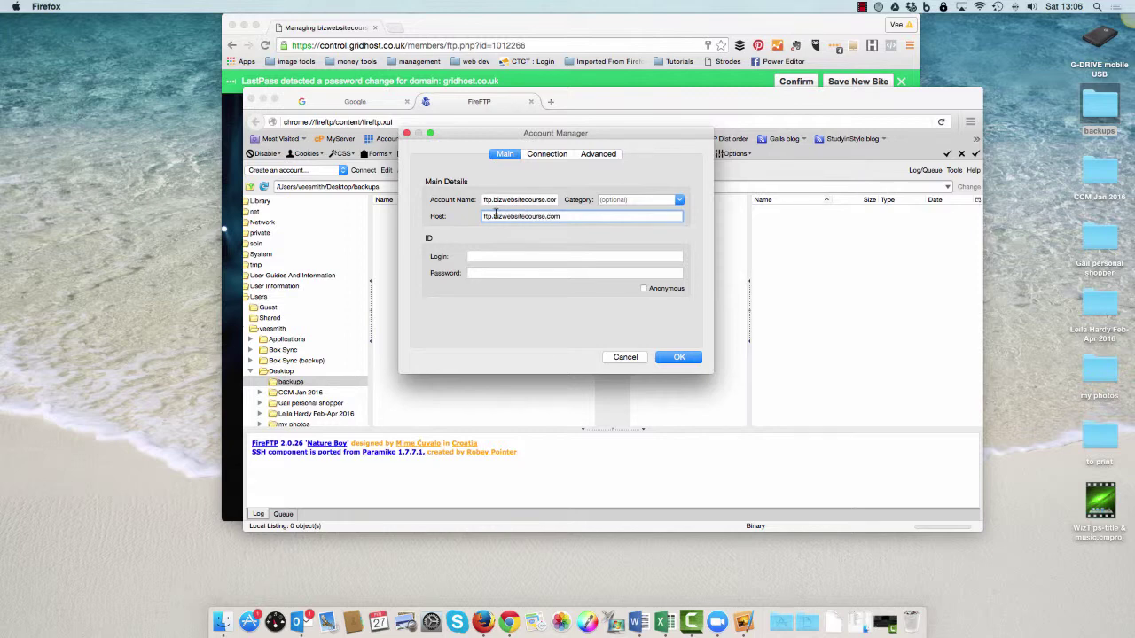
click(492, 257)
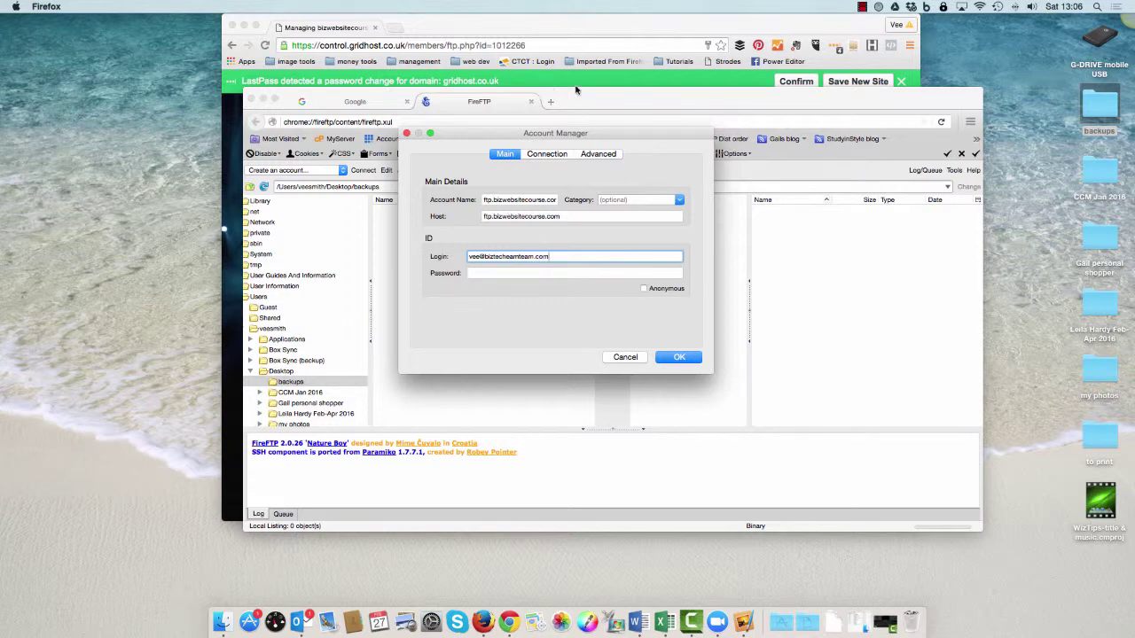
click(506, 272)
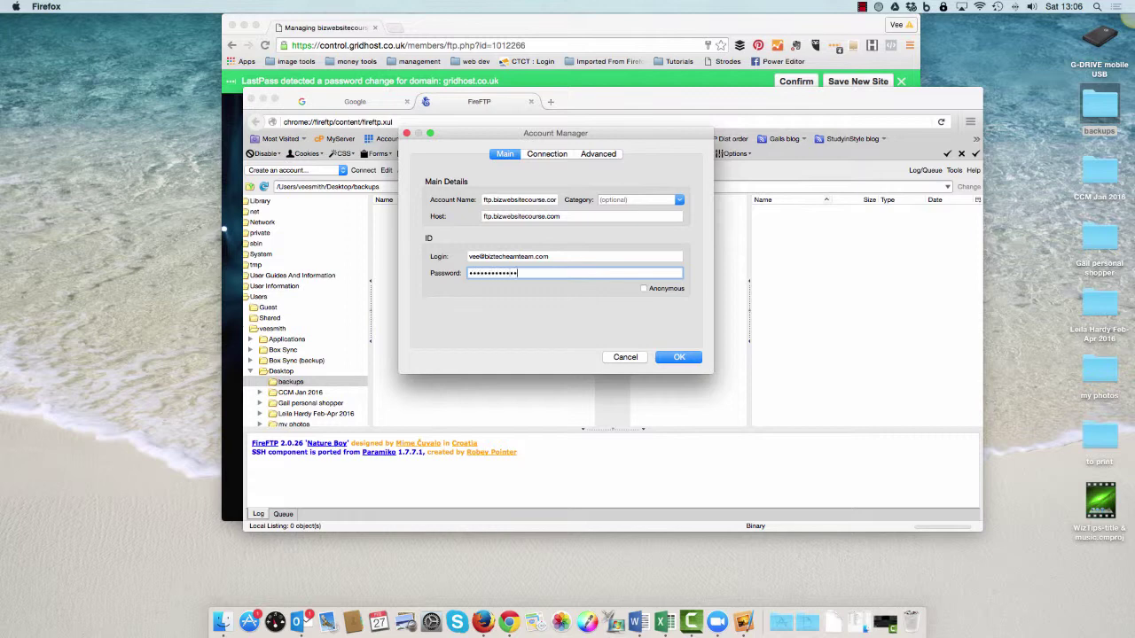
click(674, 360)
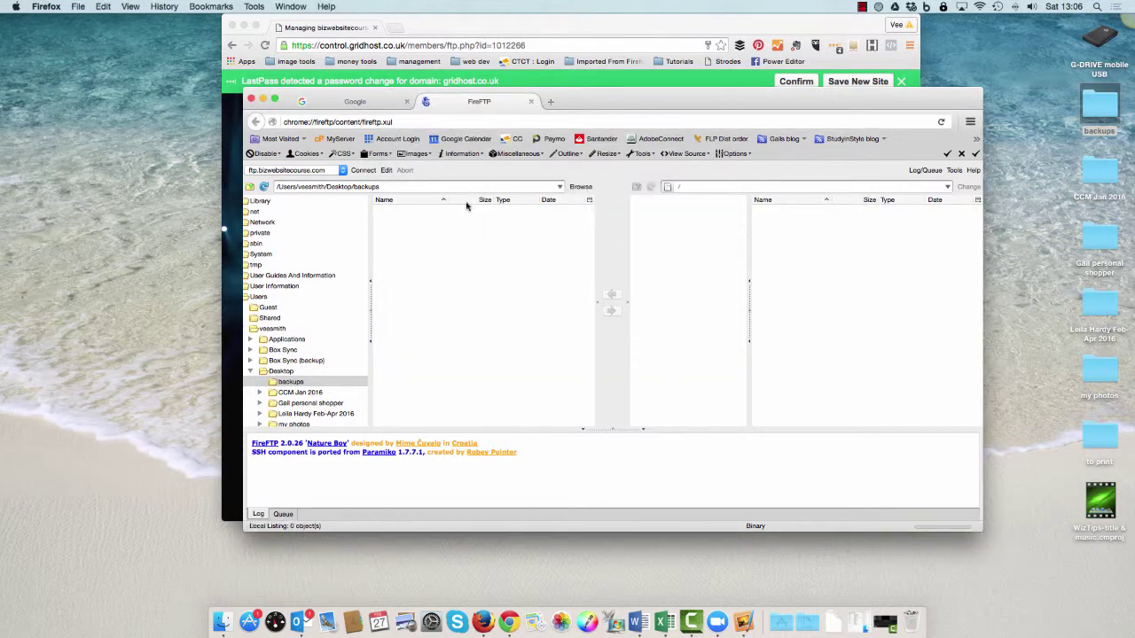
Connect to ftp.bizwebsitecourse.com, check the FTP username on the Existing FTP Accounts page in Chrome, and minimize Chrome.
click(362, 171)
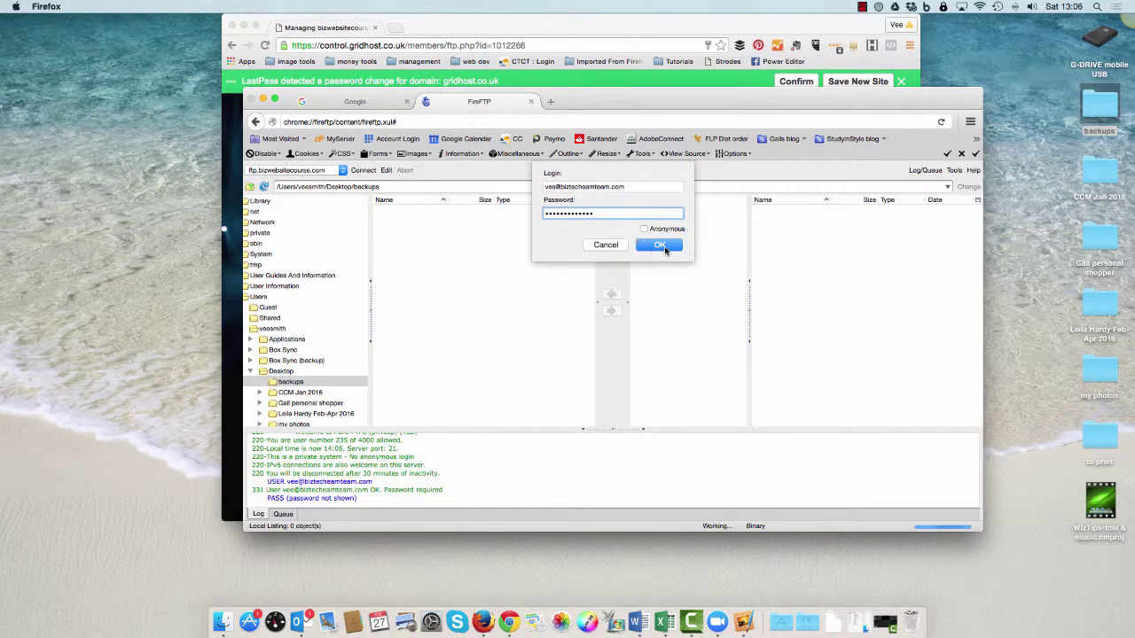
click(602, 81)
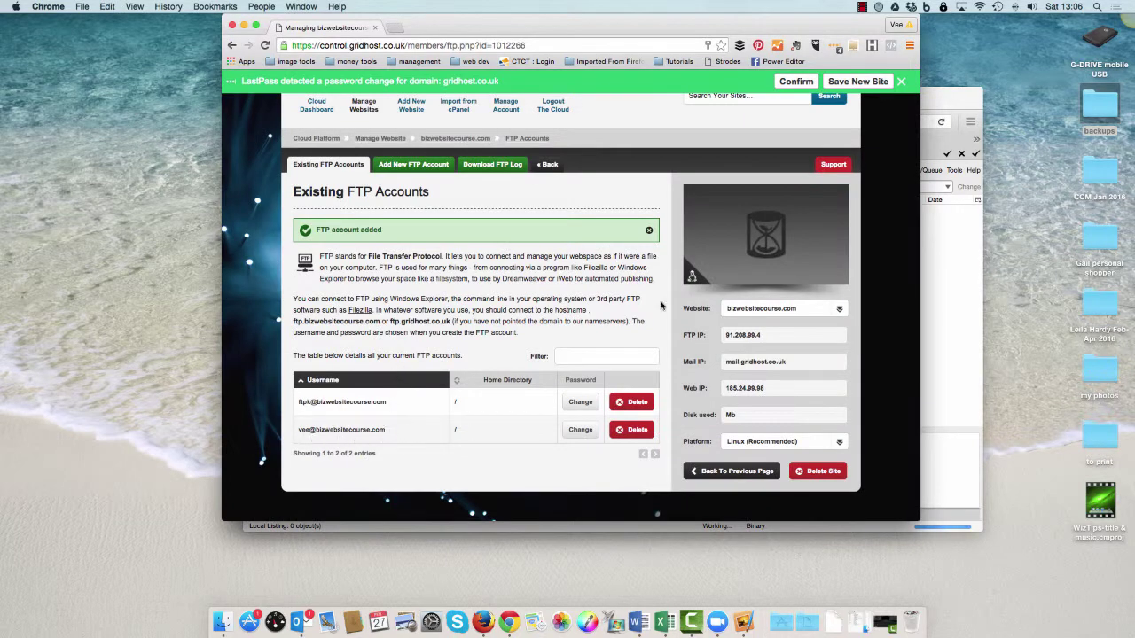
click(244, 24)
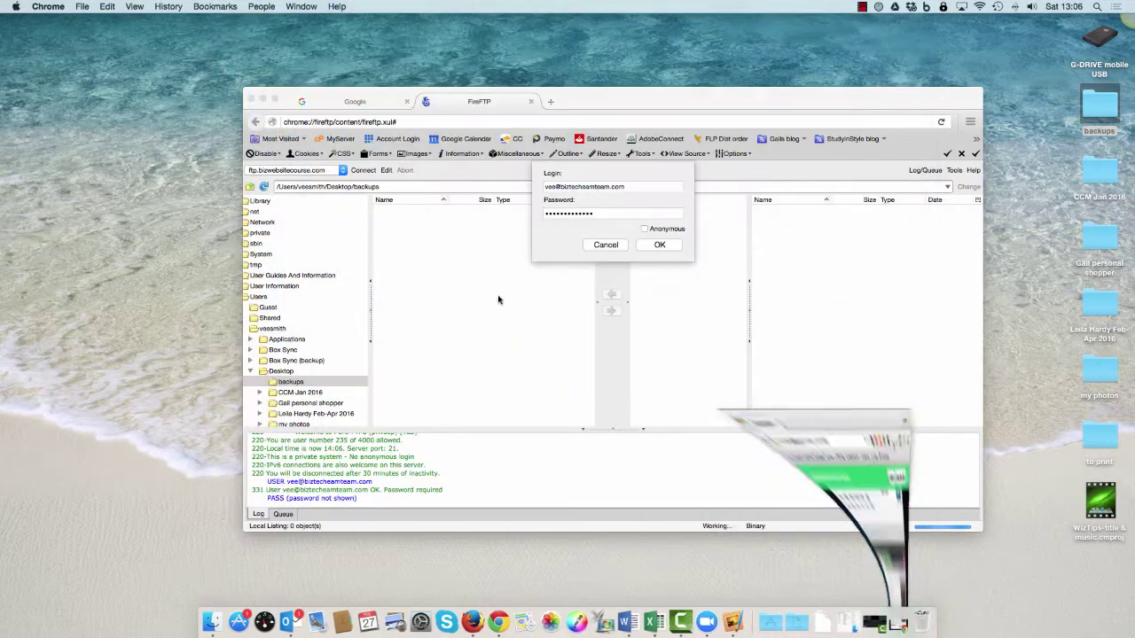
Change the login's domain to bizwebsitecourse.com, re-enter the account password and log in to the FTP server.
click(608, 188)
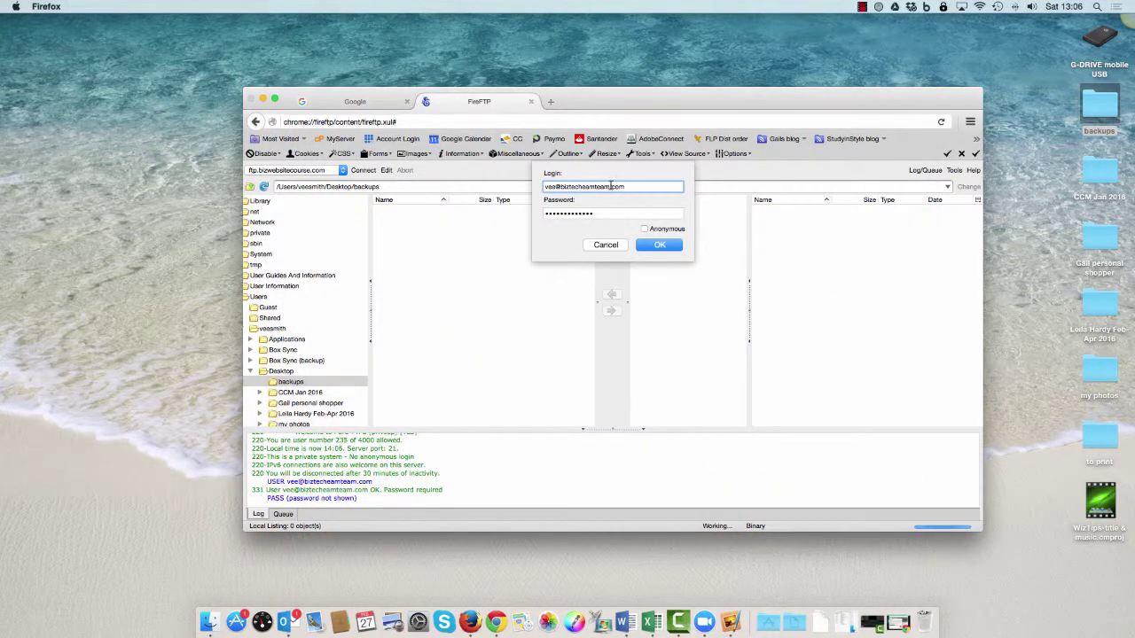
key(BackSpace)
key(BackSpace)
key(BackSpace)
key(BackSpace)
key(BackSpace)
key(BackSpace)
key(BackSpace)
key(BackSpace)
key(BackSpace)
text(websitecourse)
double_click(547, 212)
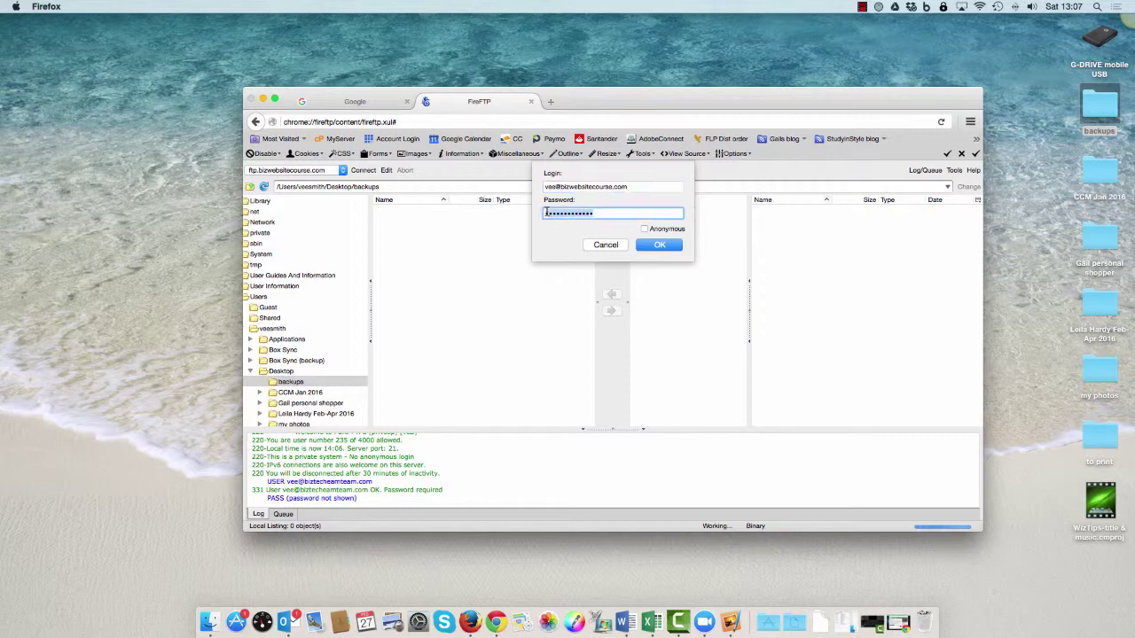
text(a)
click(647, 246)
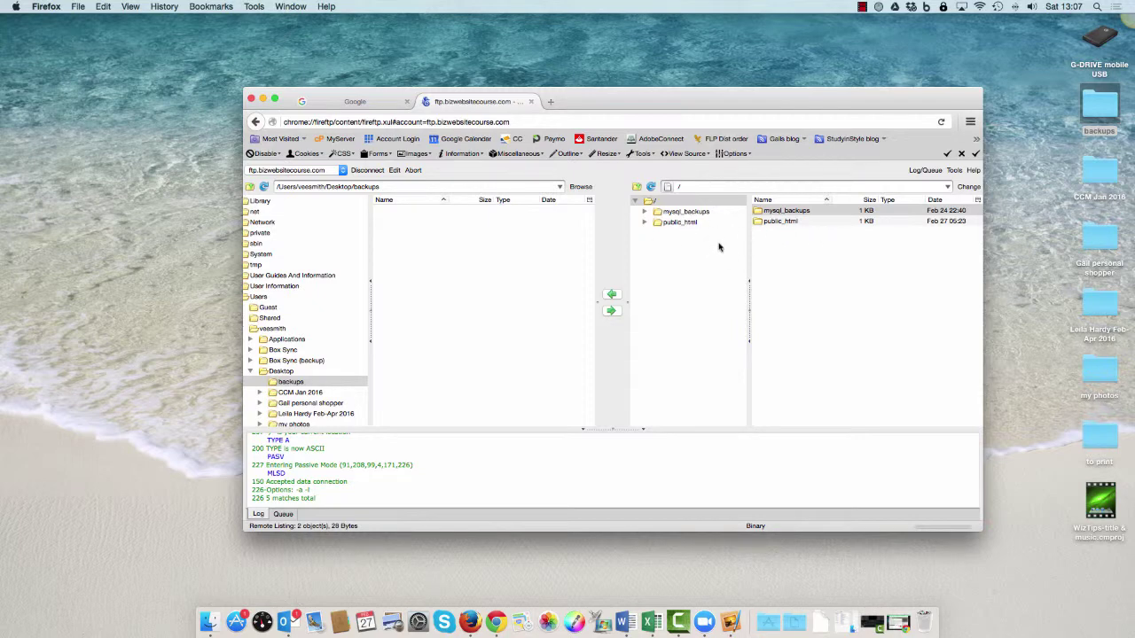
Open the remote public_html folder, select everything from cgi-bin to xmlrpc.php and download it to the local backups folder.
click(679, 222)
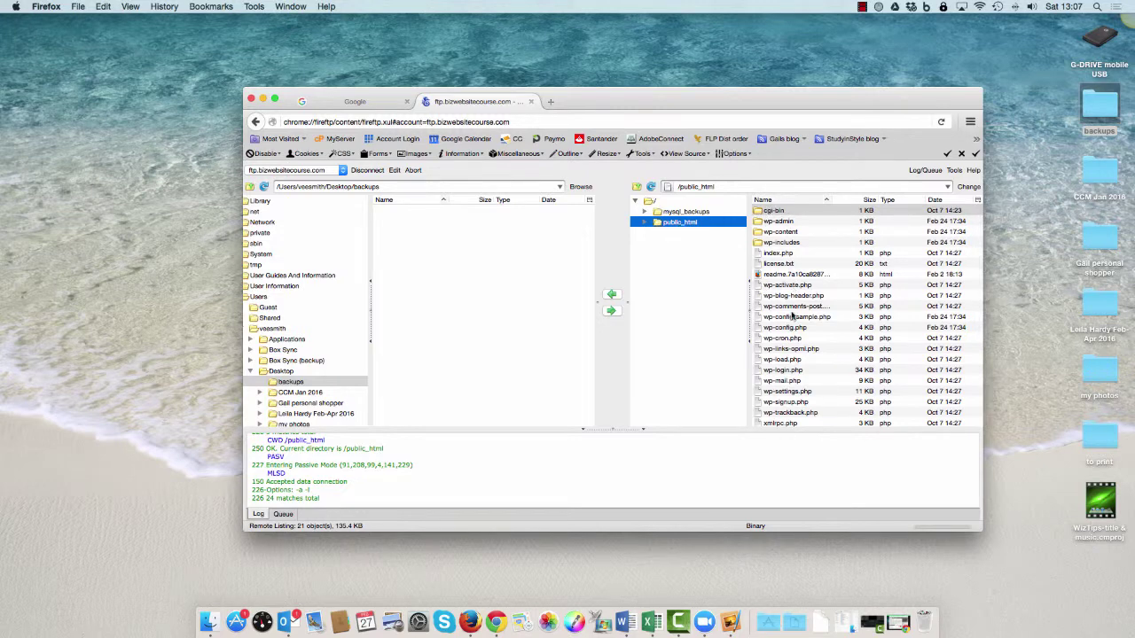
scroll(788, 353, down, 1)
scroll(789, 289, up, 1)
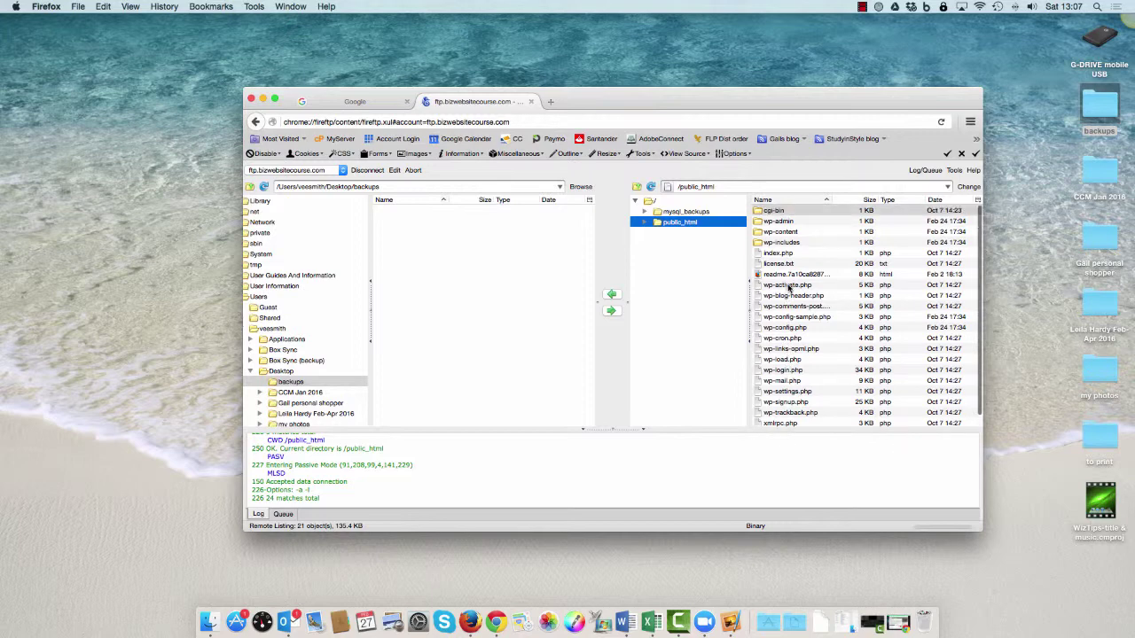
click(781, 211)
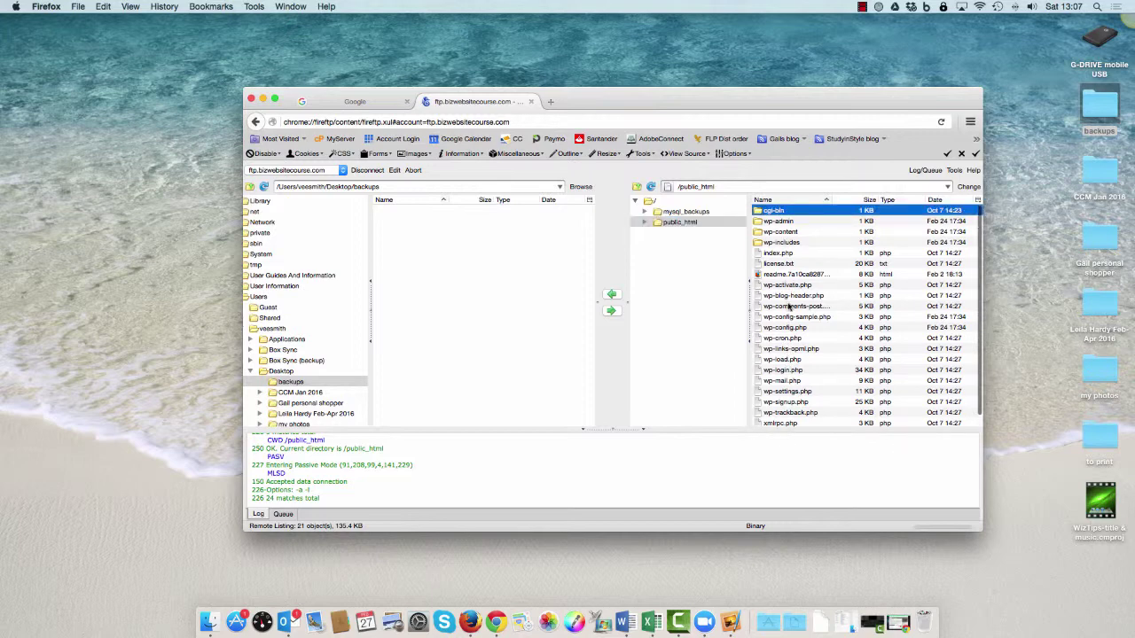
scroll(788, 307, down, 1)
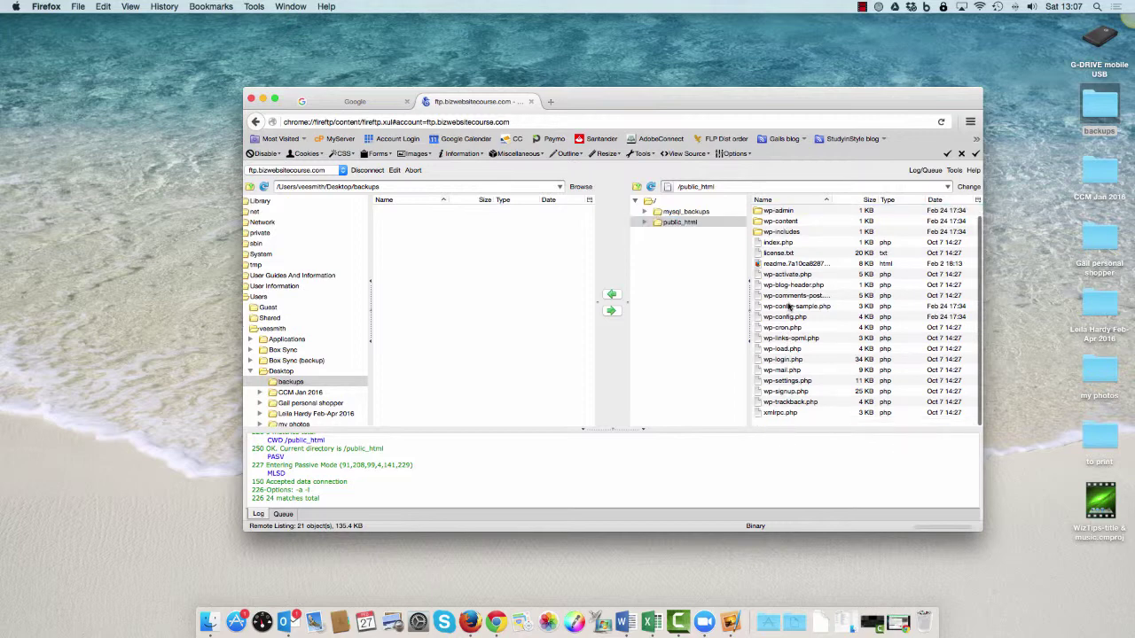
shift+click(775, 413)
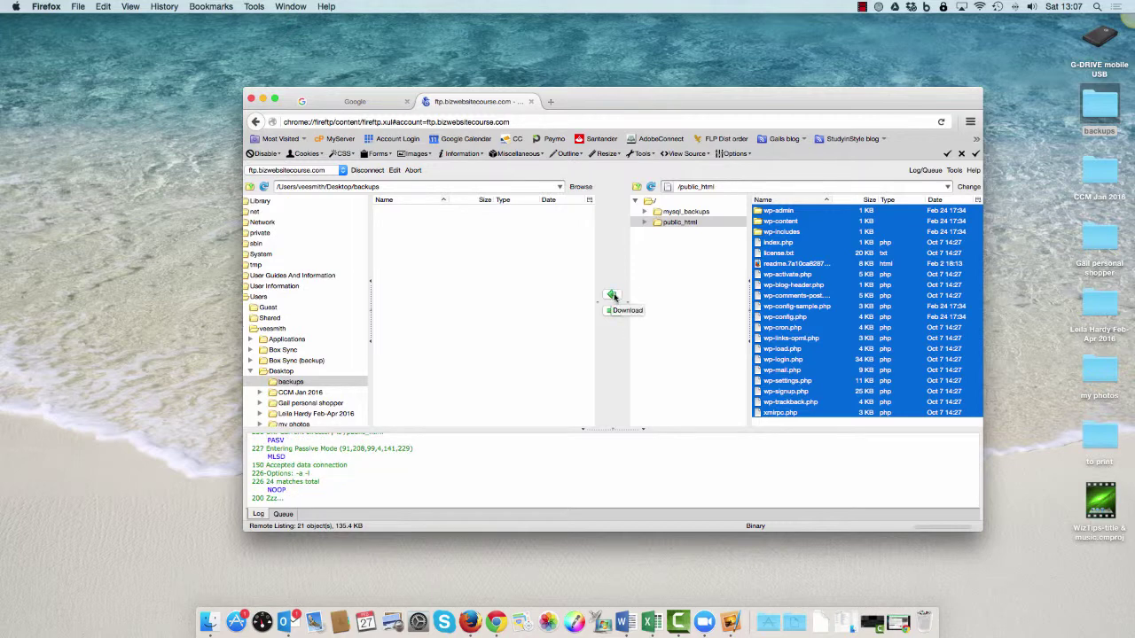
click(612, 295)
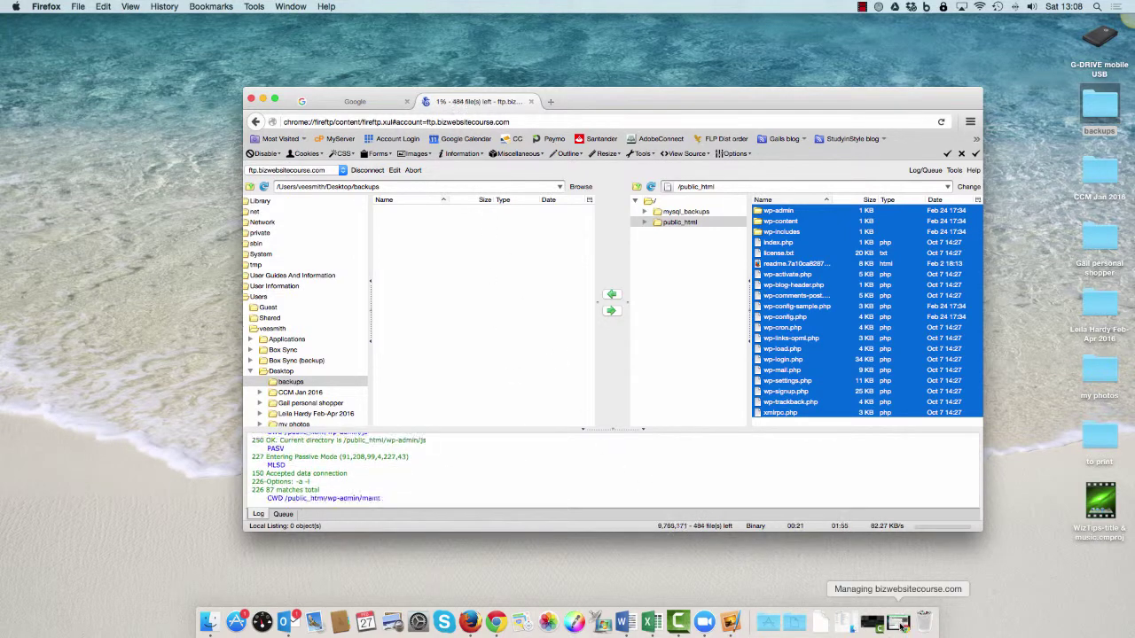
Switch to Chrome and open the Backup and Restore page of the MySQL Databases tools for bizwebsitecourse.com.
click(901, 626)
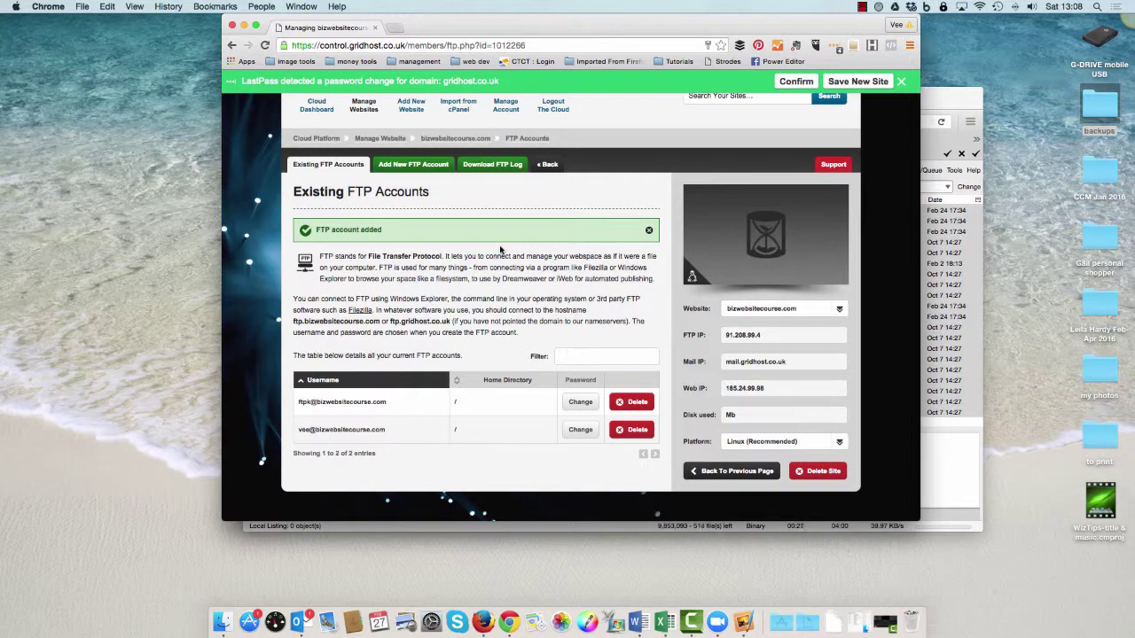
scroll(501, 250, up, 3)
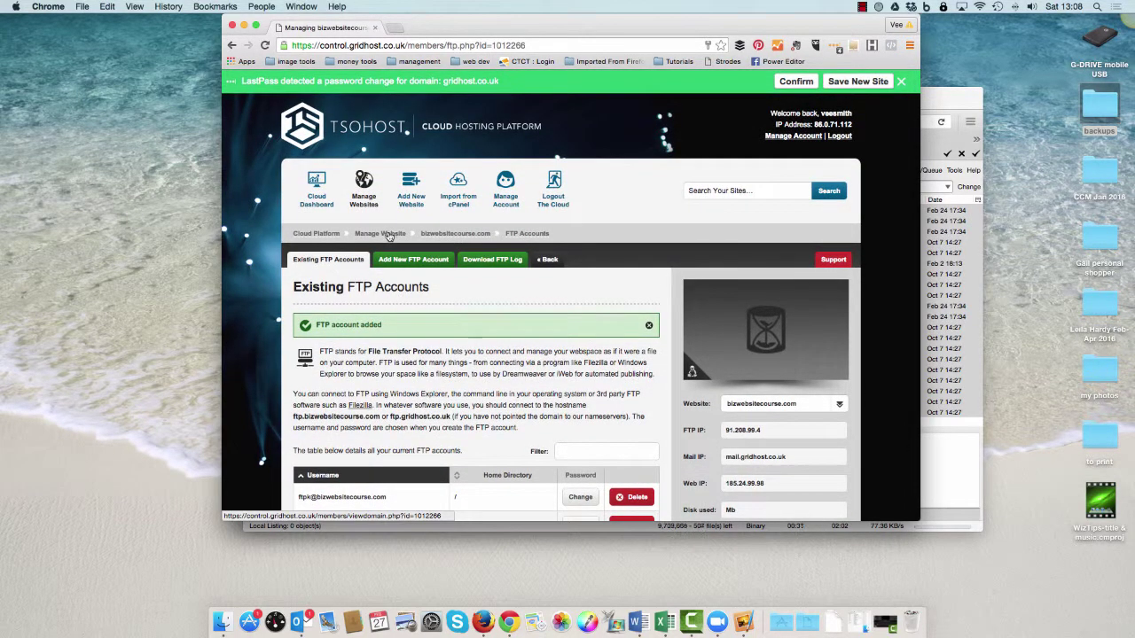
click(445, 234)
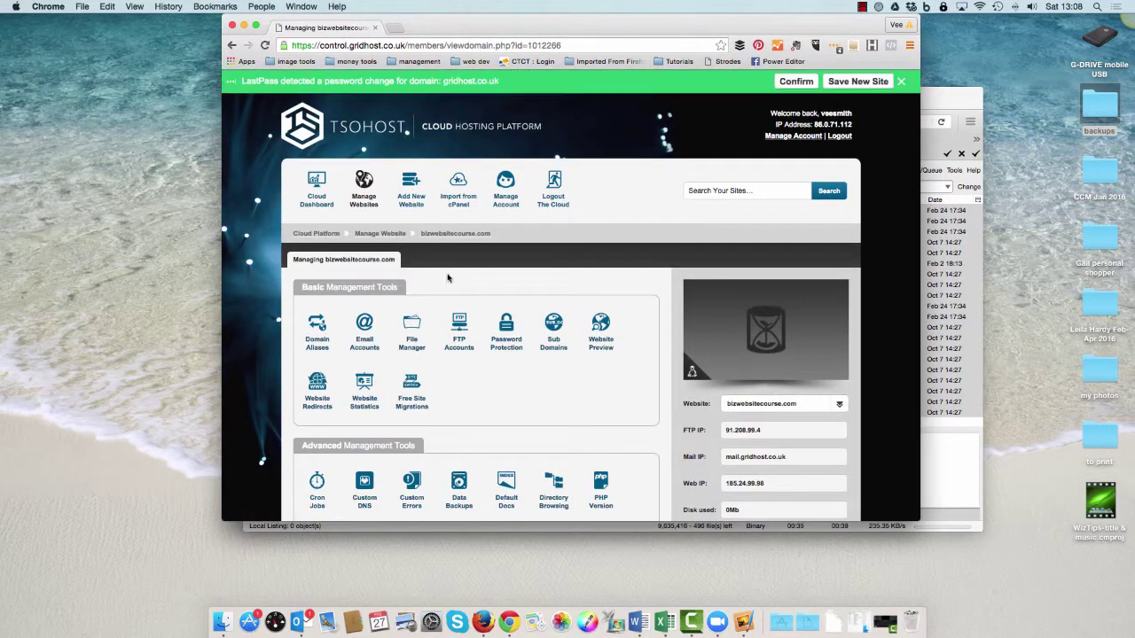
scroll(501, 403, down, 5)
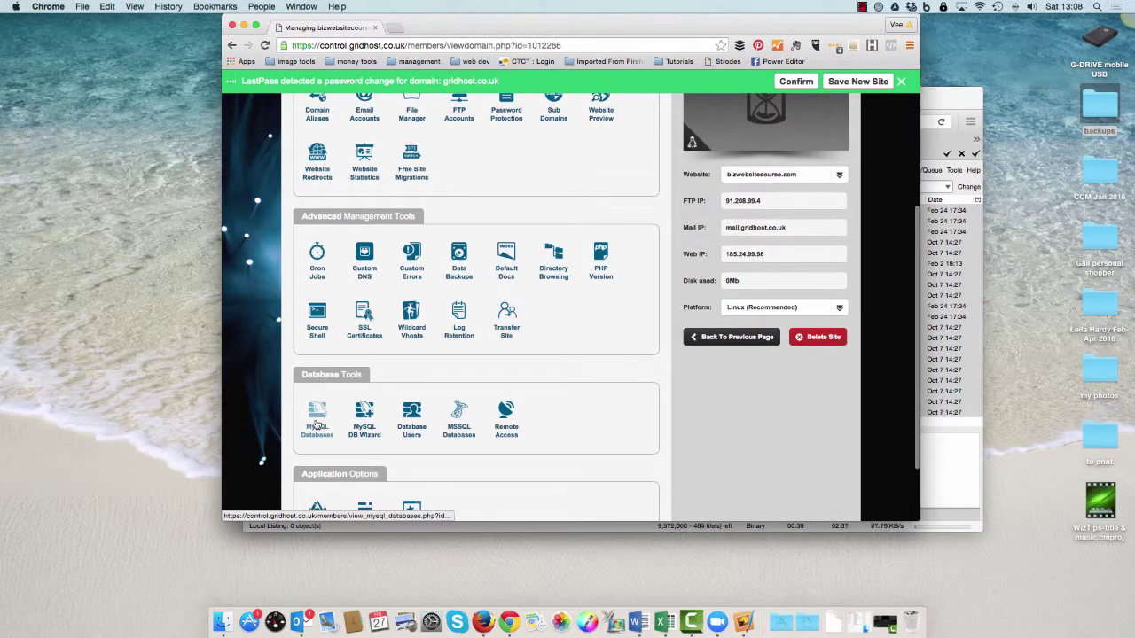
click(317, 425)
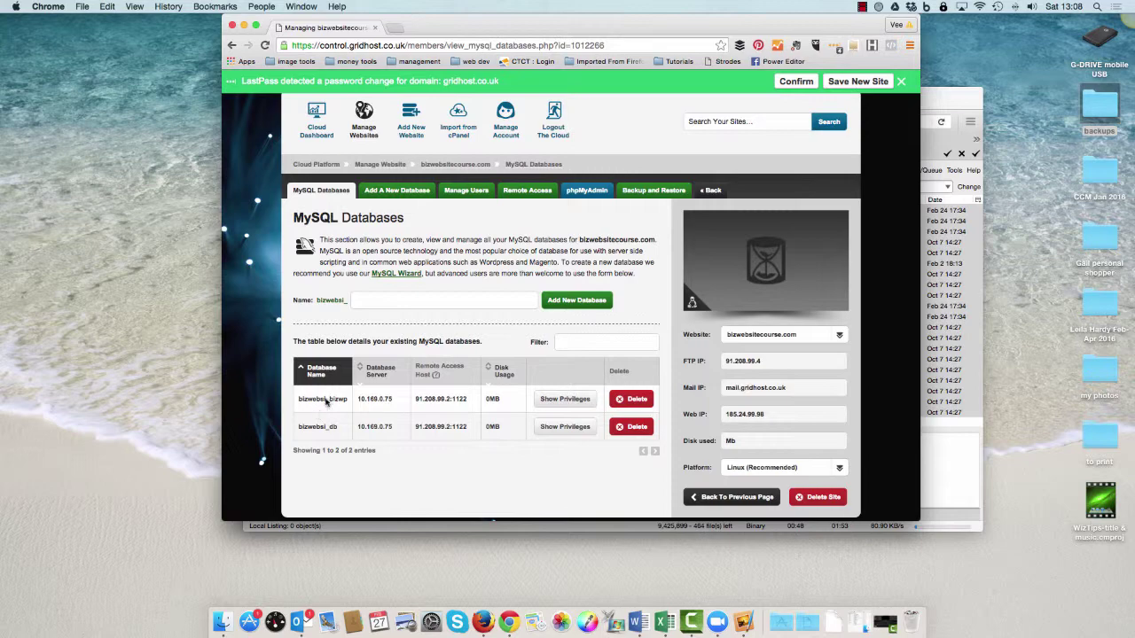
scroll(312, 429, up, 2)
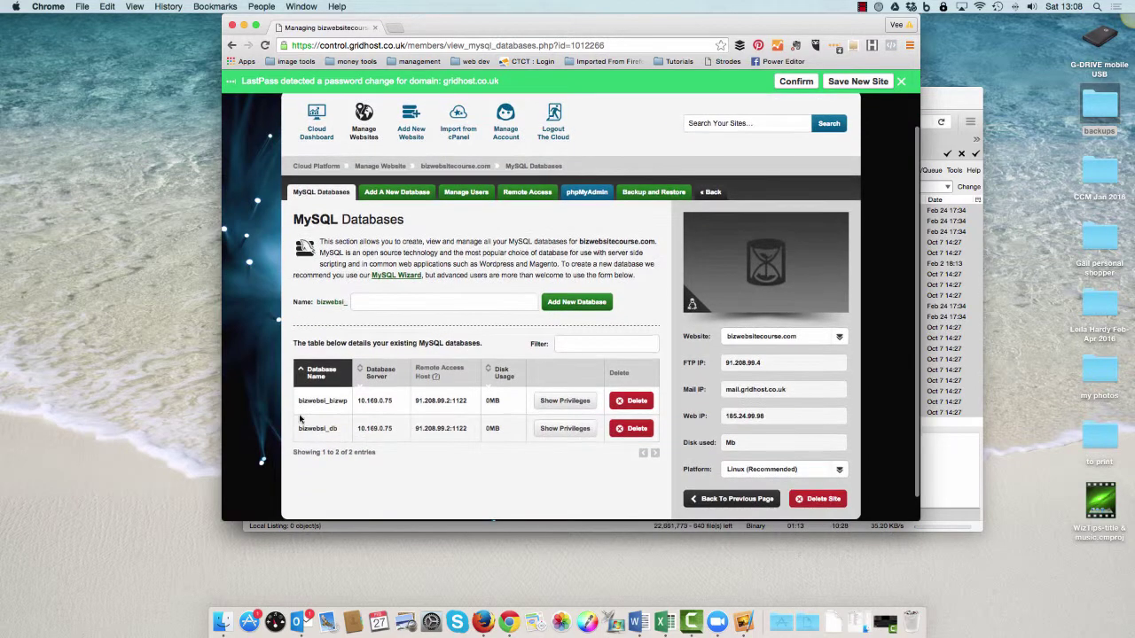
scroll(357, 412, up, 3)
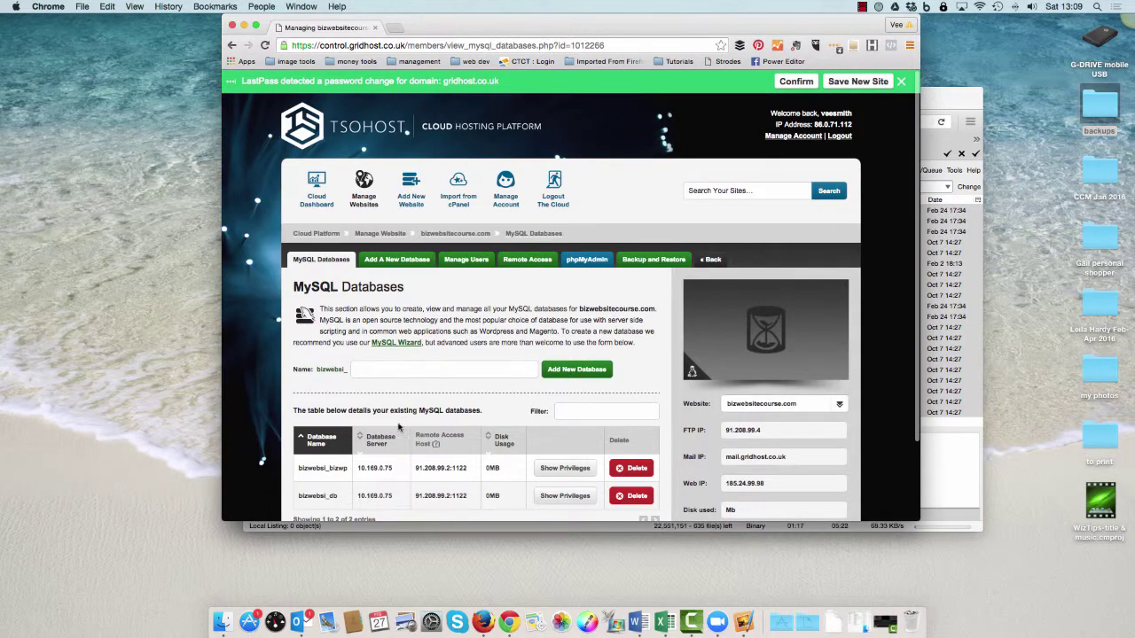
click(640, 262)
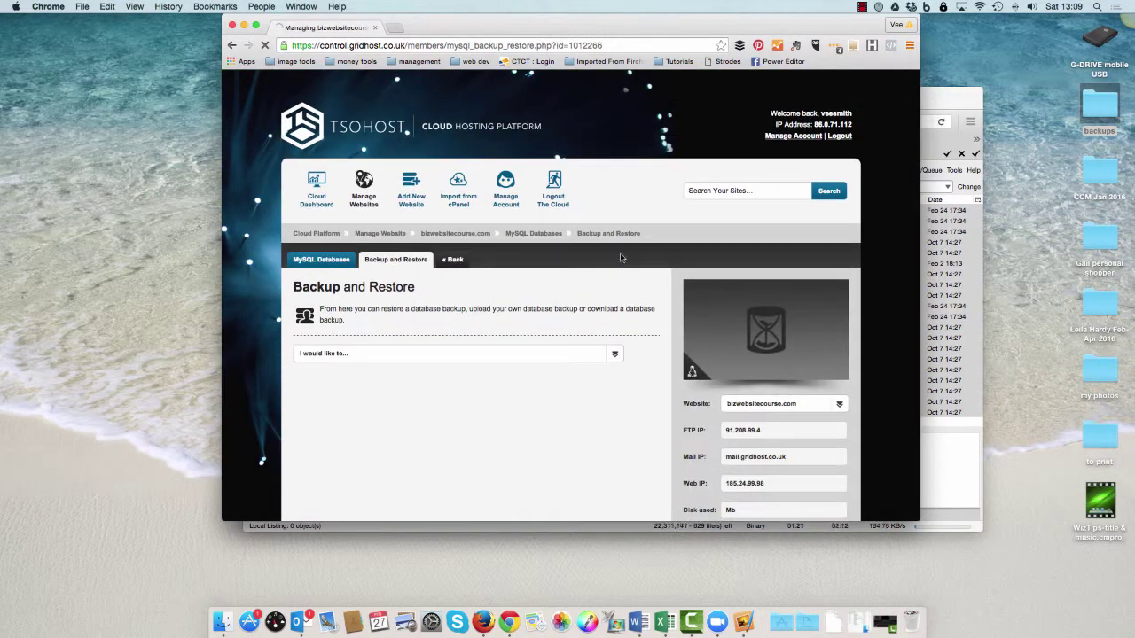
Choose to download a database backup, select the bizwebsi_bizwp database, and proceed and confirm.
click(613, 355)
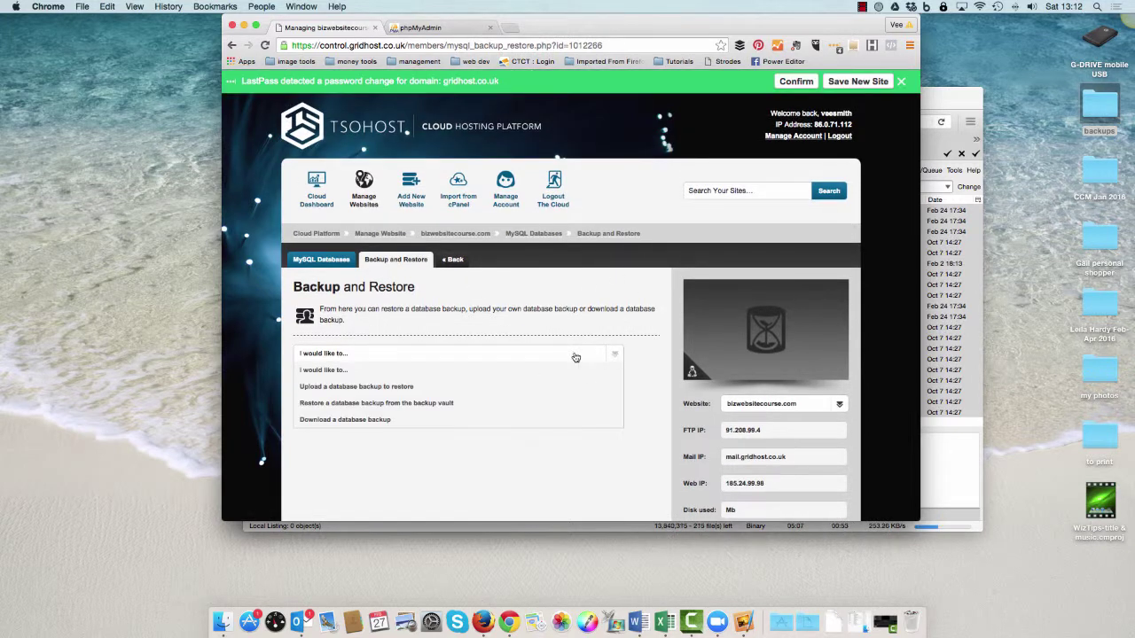
click(322, 421)
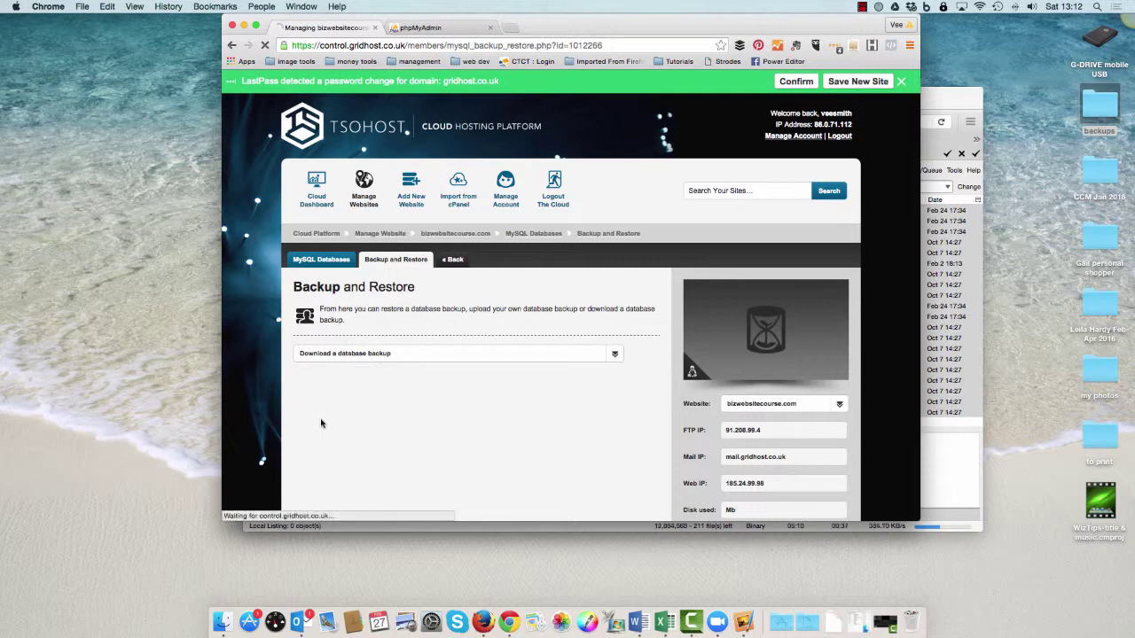
click(445, 383)
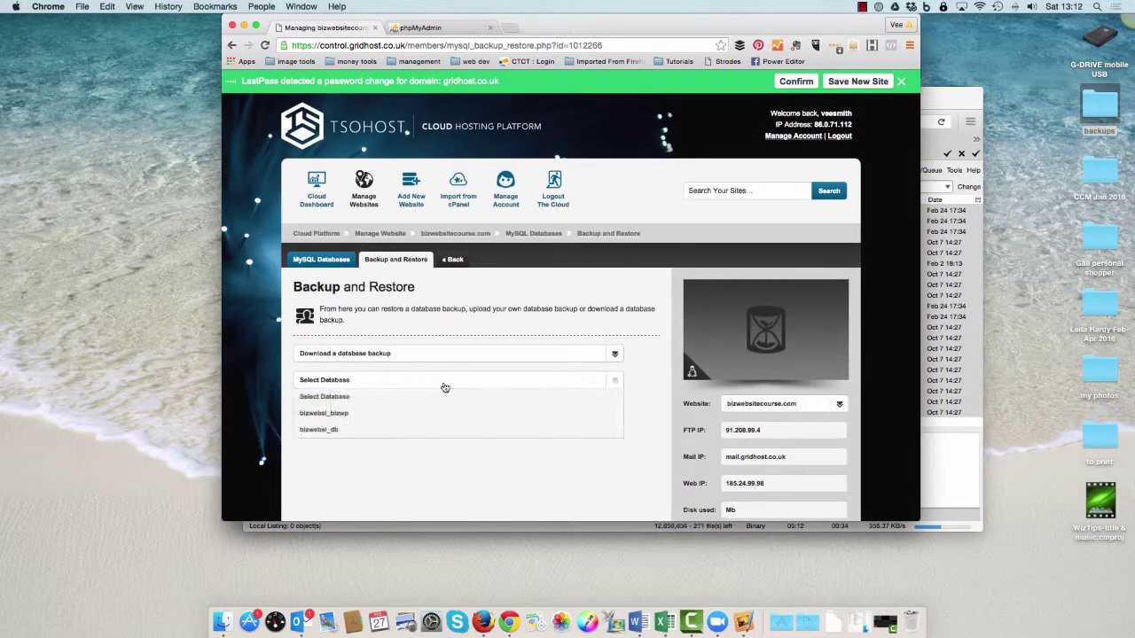
click(328, 413)
click(312, 408)
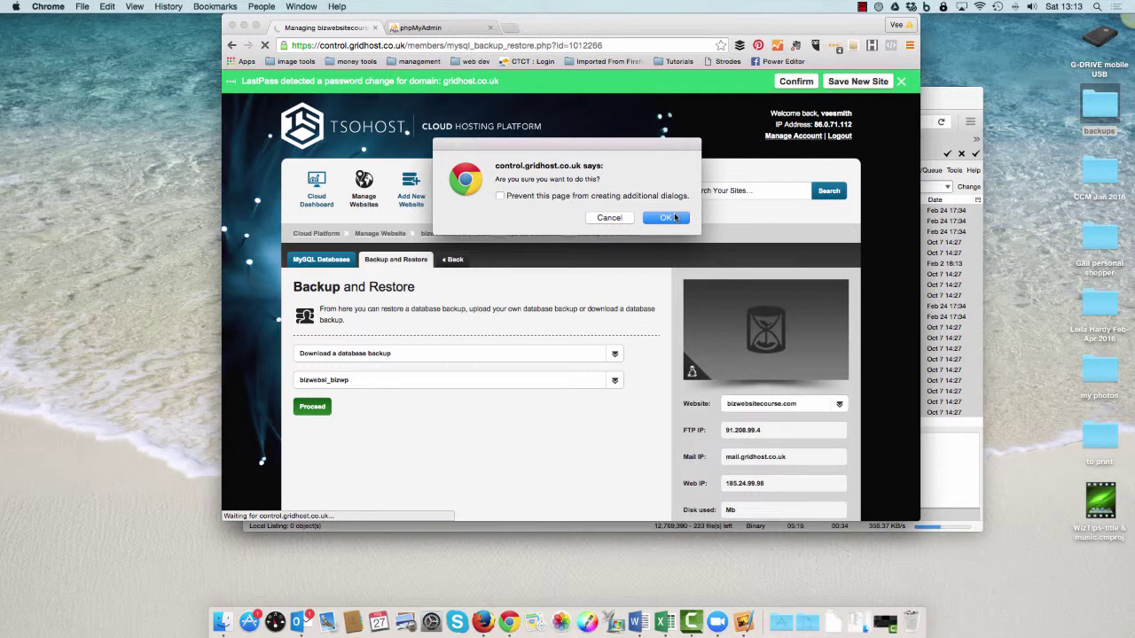
click(666, 218)
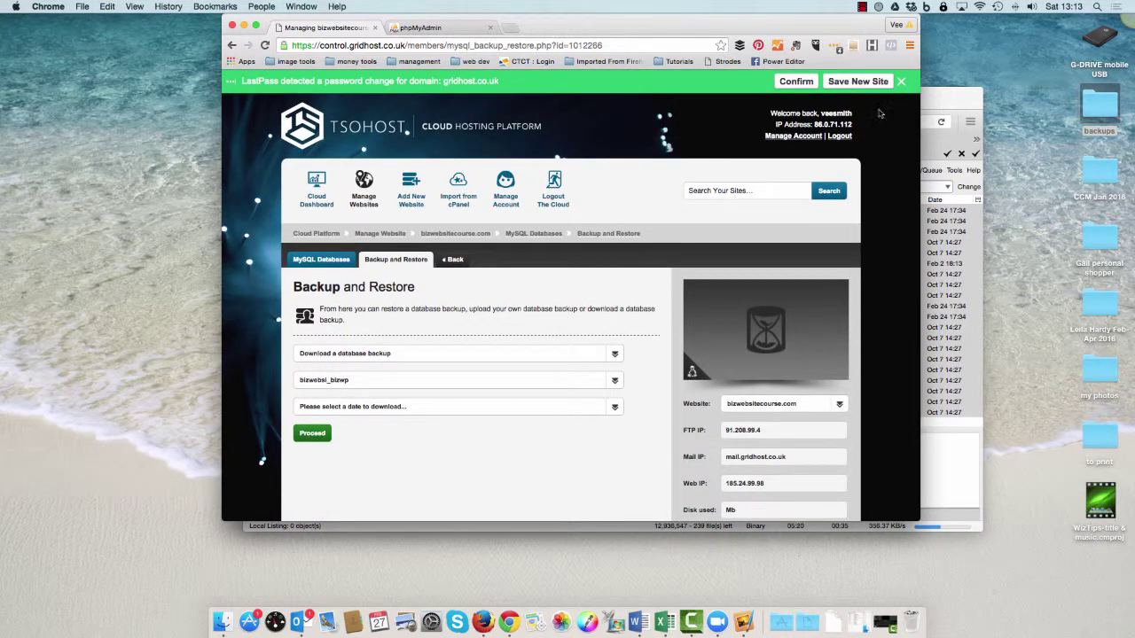
Dismiss the LastPass notice and download the bizwebsi_bizwp backup dated Wednesday, February 24, 2016 at 10:40PM.
click(901, 81)
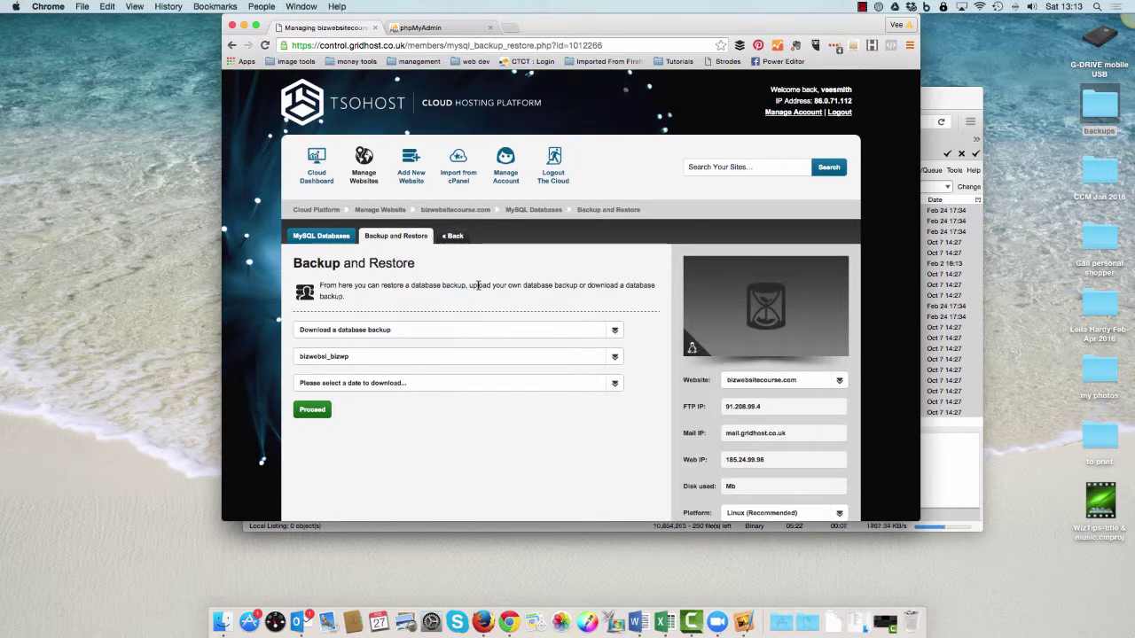
click(617, 387)
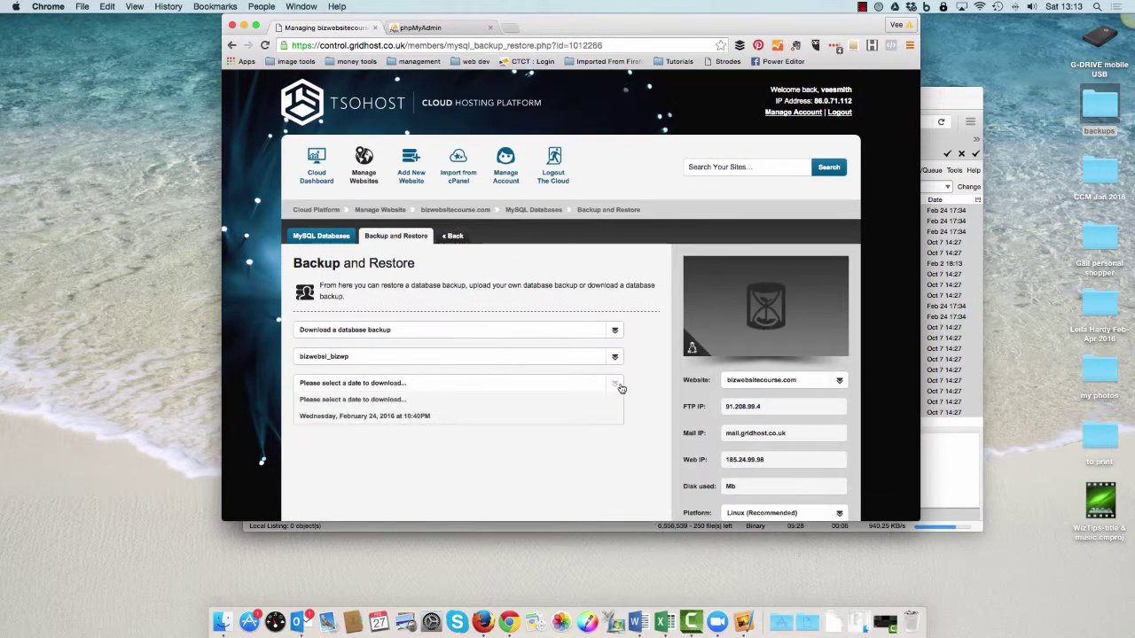
click(417, 412)
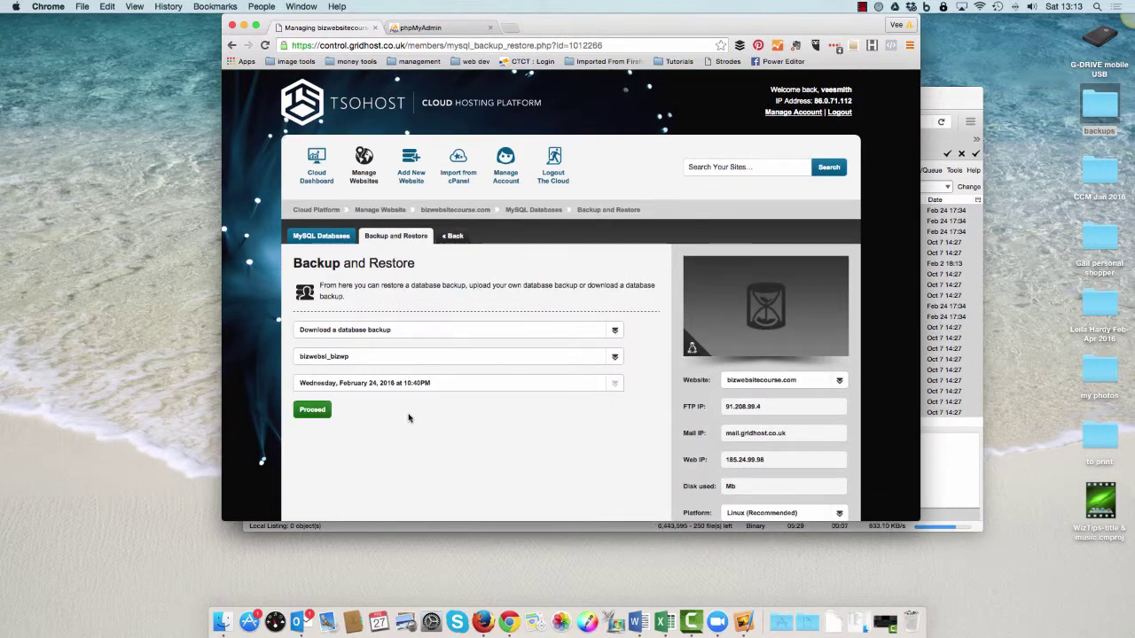
click(318, 410)
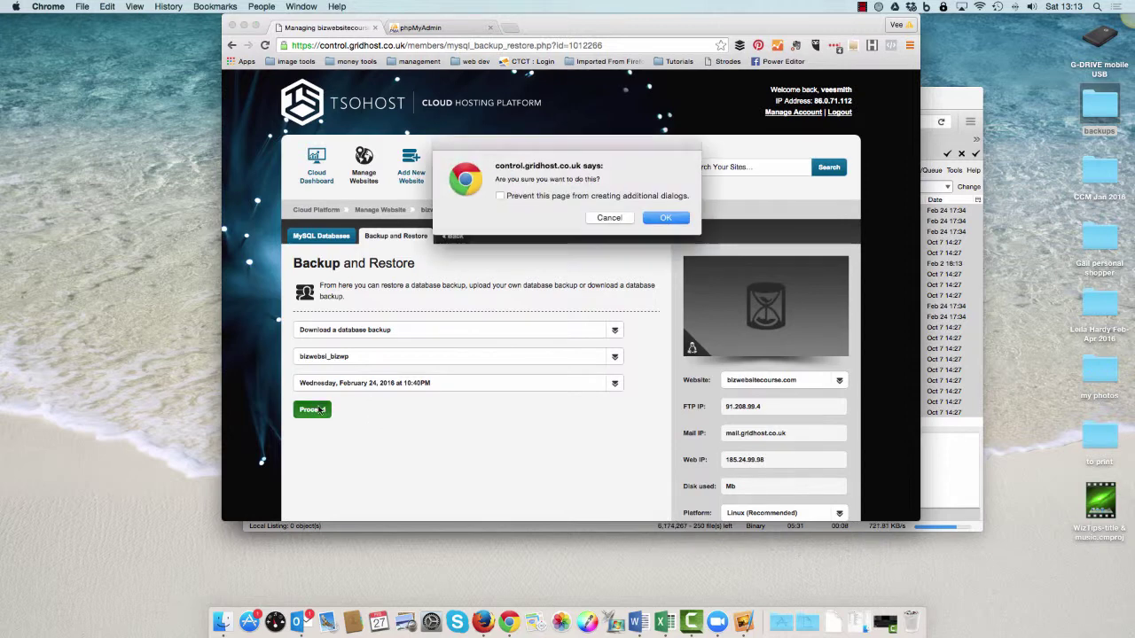
click(664, 218)
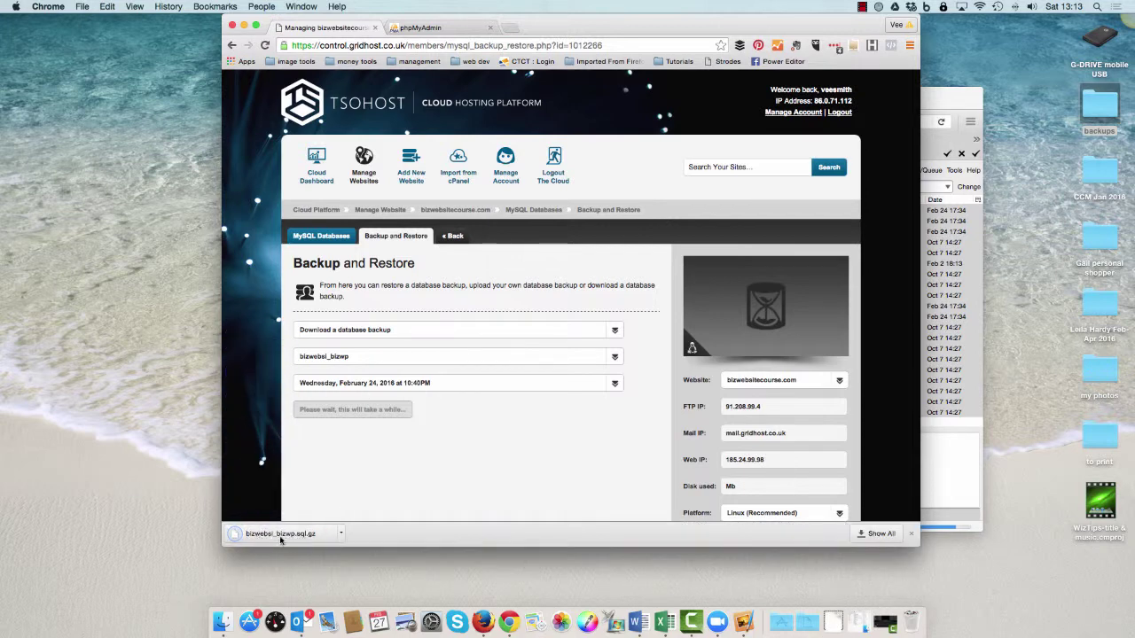
Download the bizwebsi_db database backup dated Wednesday, February 24, 2016 at 10:40PM.
click(616, 358)
click(307, 410)
click(502, 385)
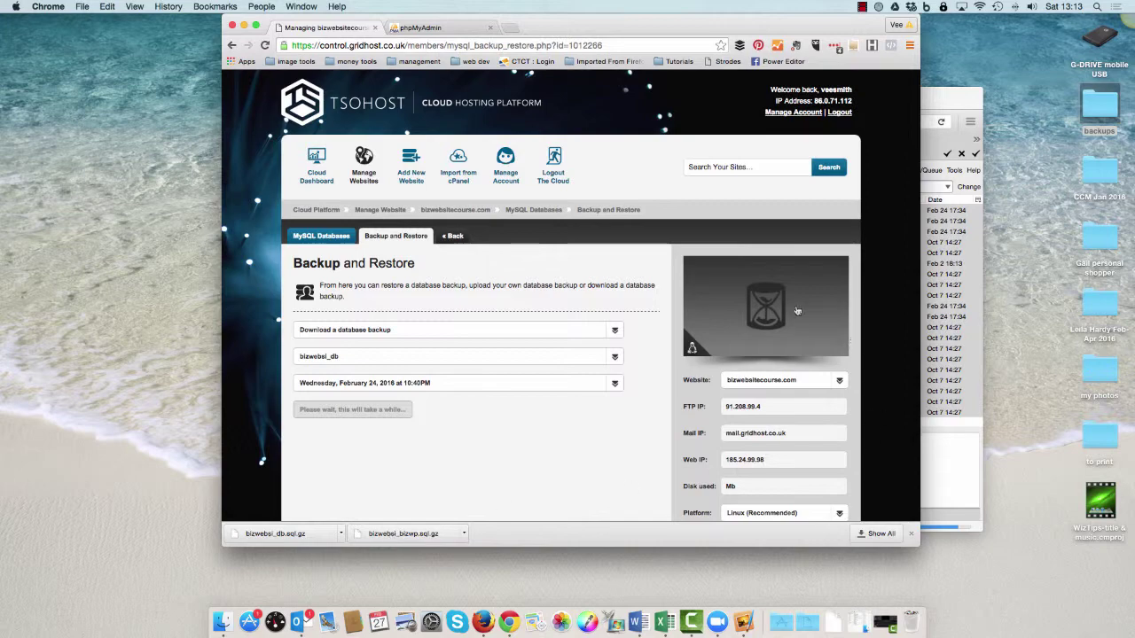
Minimize Chrome to return to FireFTP in Firefox and disconnect from the ftp.bizwebsitecourse.com server.
click(244, 28)
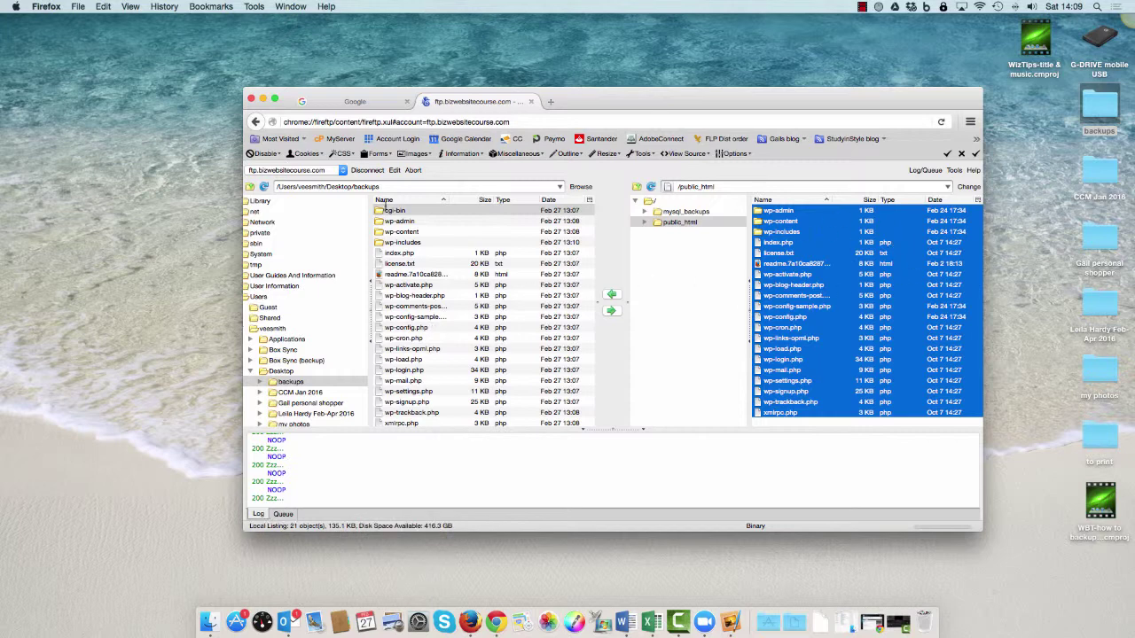
click(363, 172)
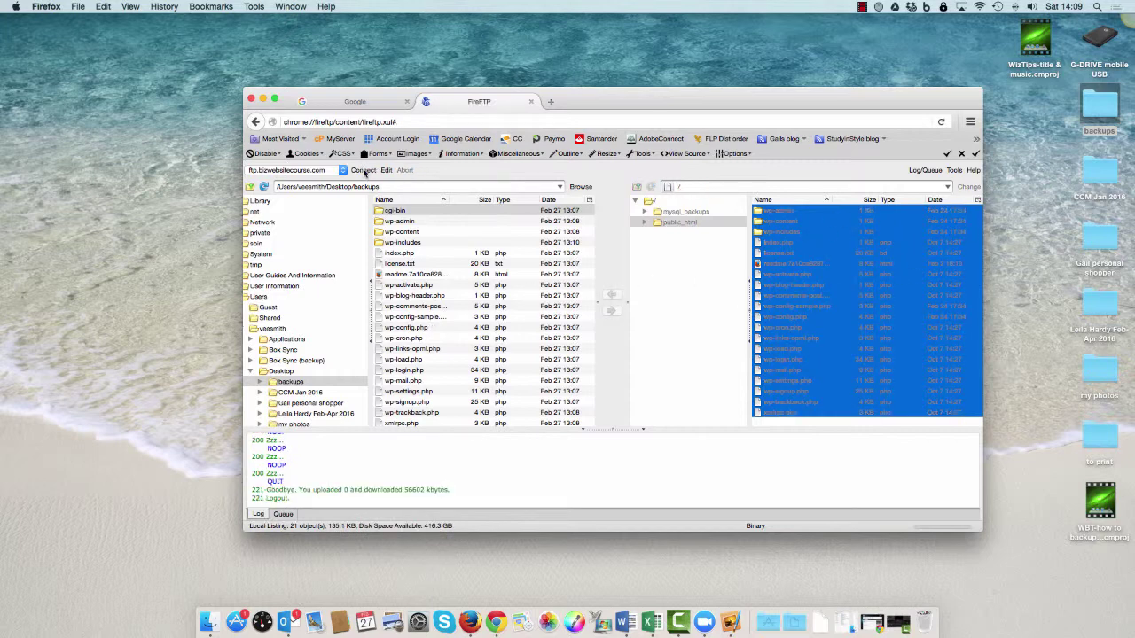